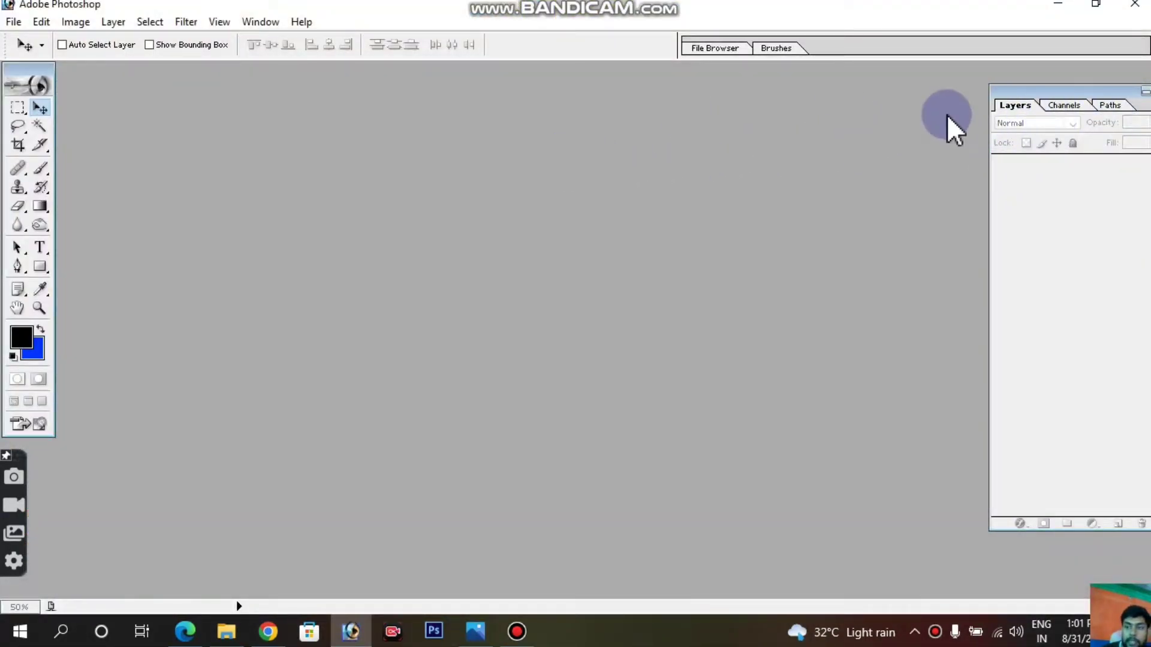
Step: Bring the full Layers list into view and check the Window menu's panel list
drag(1037, 86, 1004, 87)
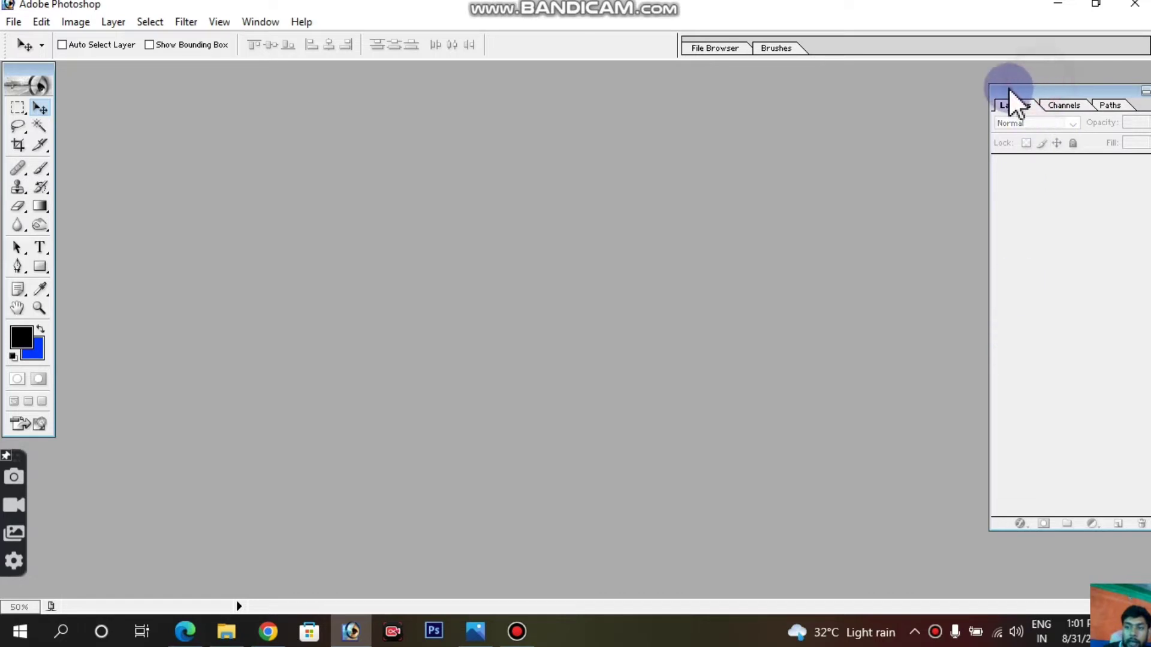
click(261, 22)
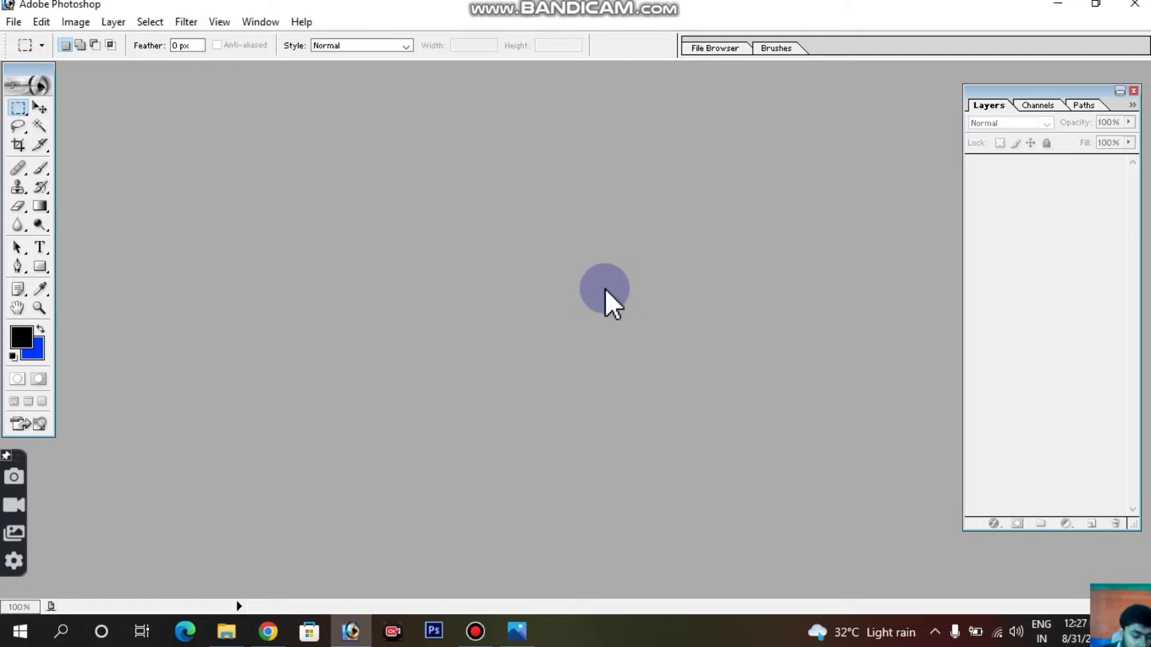
Step: Open 1661905701461.jpg from Downloads, maximized and fit to the screen
double_click(604, 289)
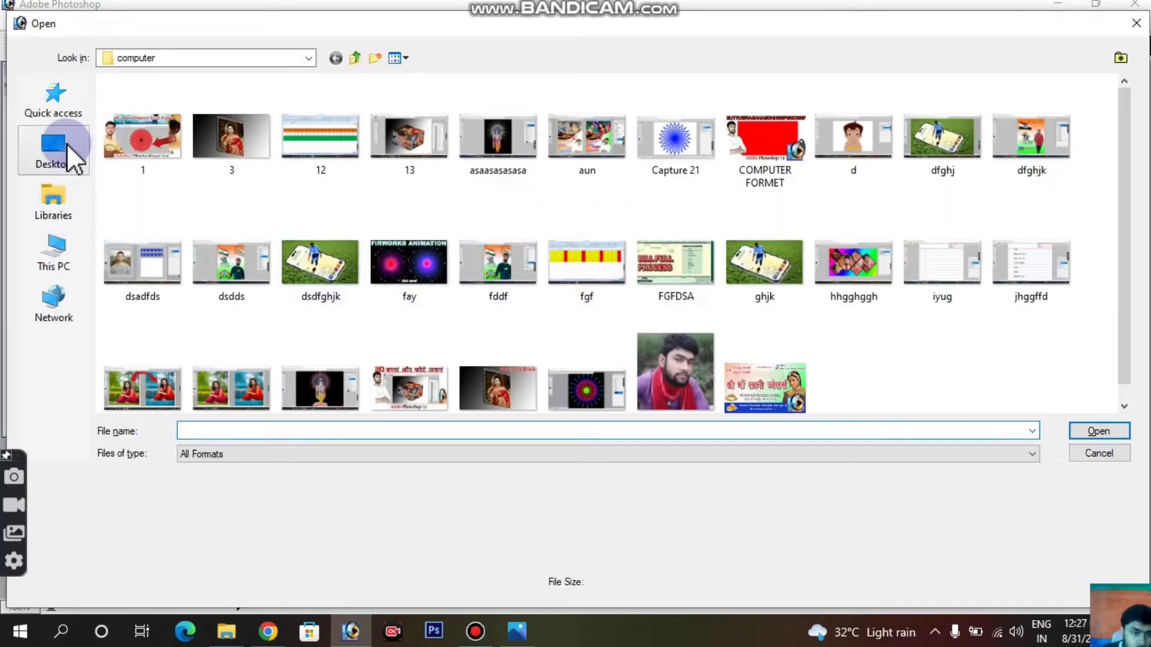
click(63, 114)
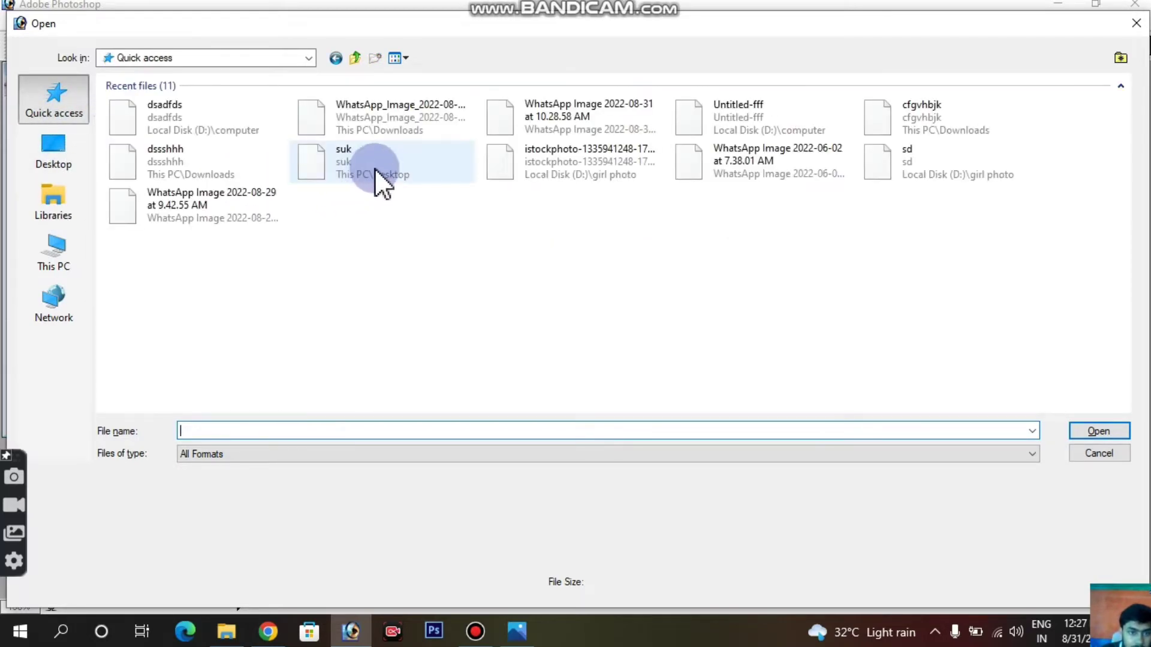
click(424, 143)
click(203, 223)
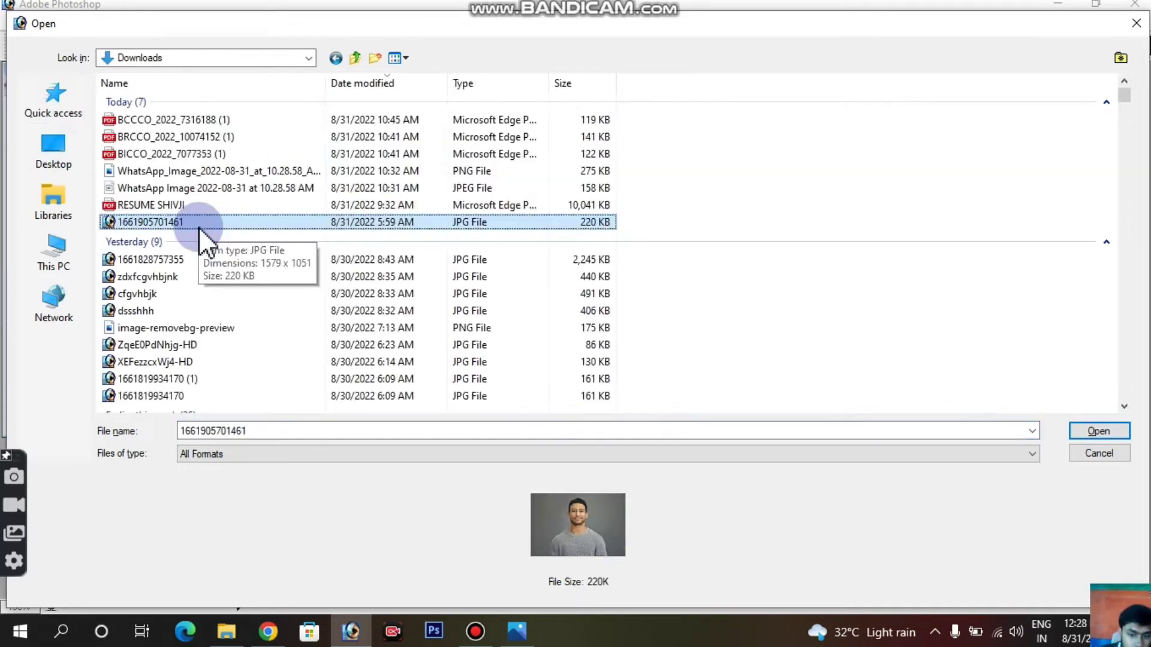
double_click(199, 223)
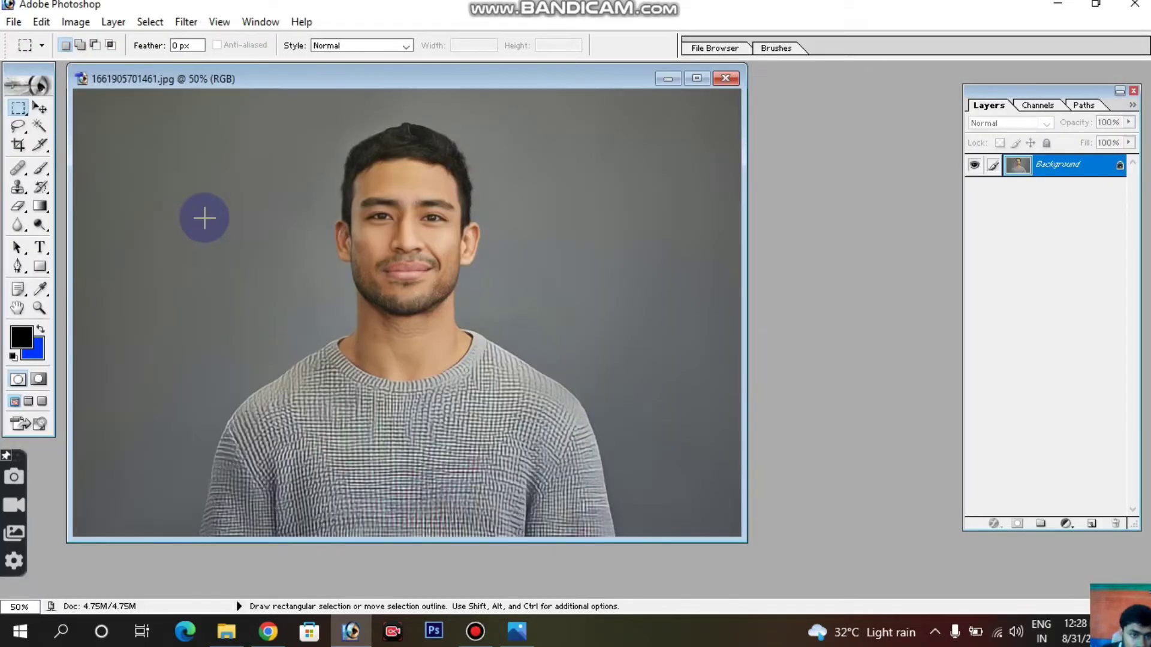
click(697, 78)
key(ctrl+0)
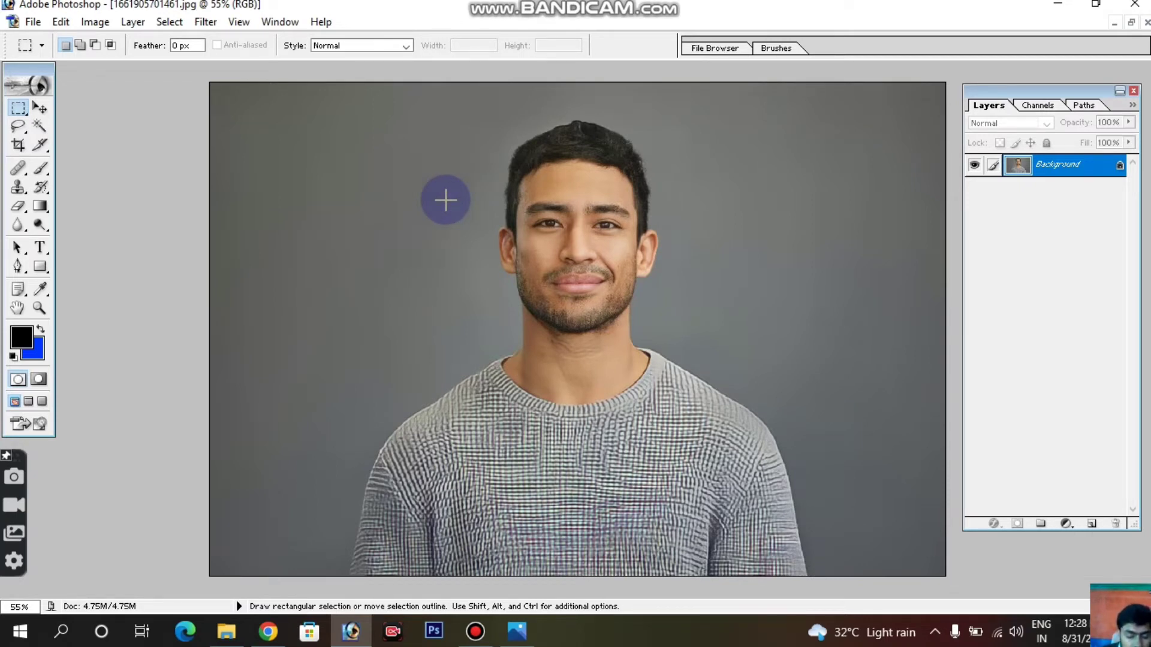
Step: Upload the 'unnamed' portrait to remove.bg in Chrome, then return to Photoshop
click(268, 631)
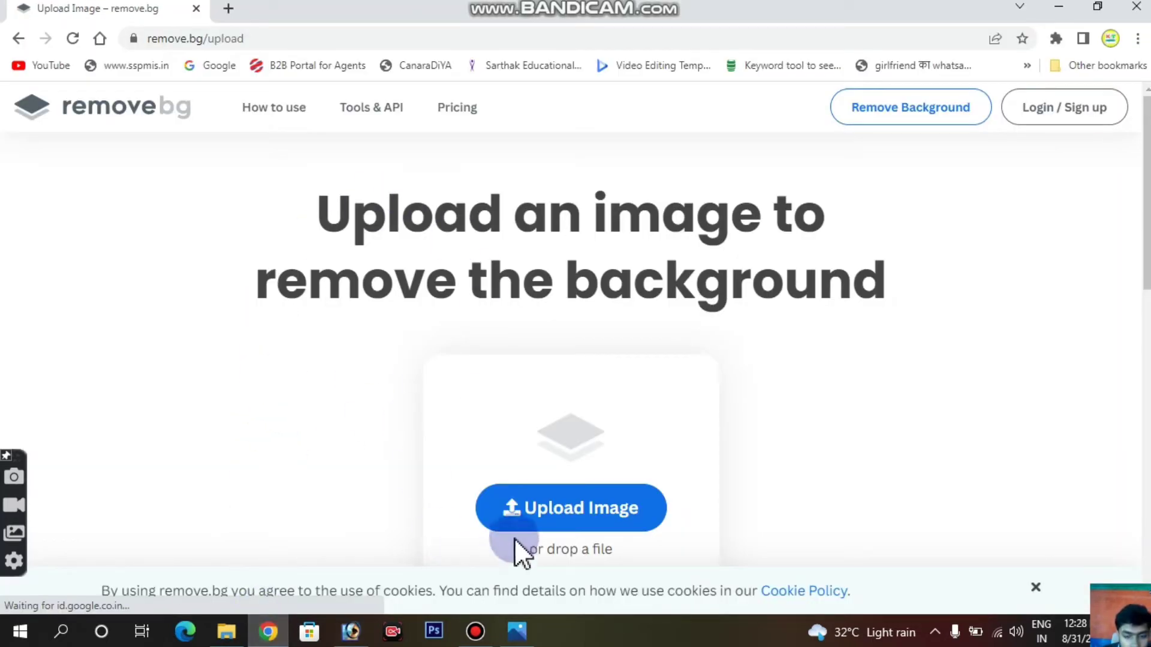
click(594, 508)
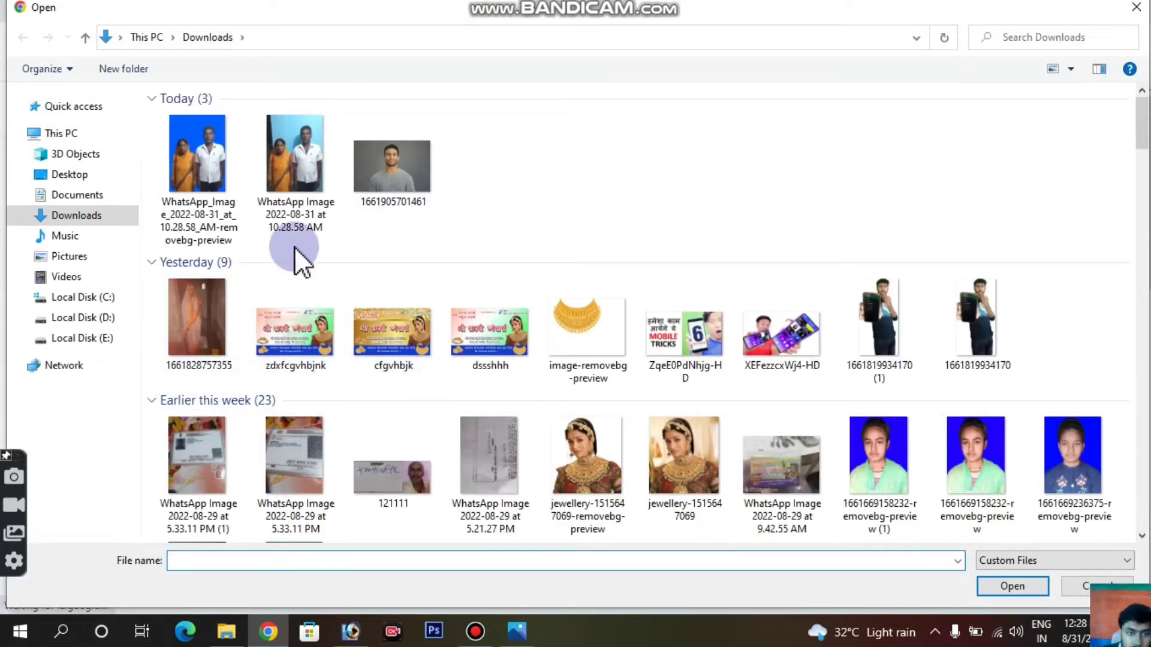
scroll(737, 352, down, 5)
scroll(738, 353, down, 6)
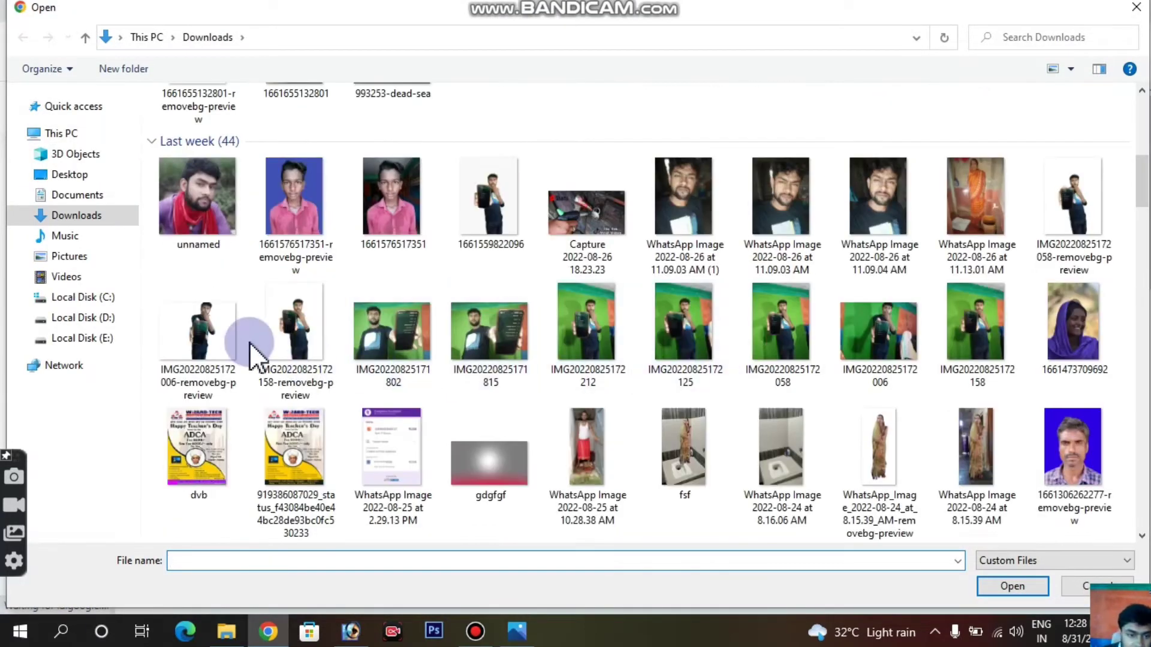
double_click(190, 213)
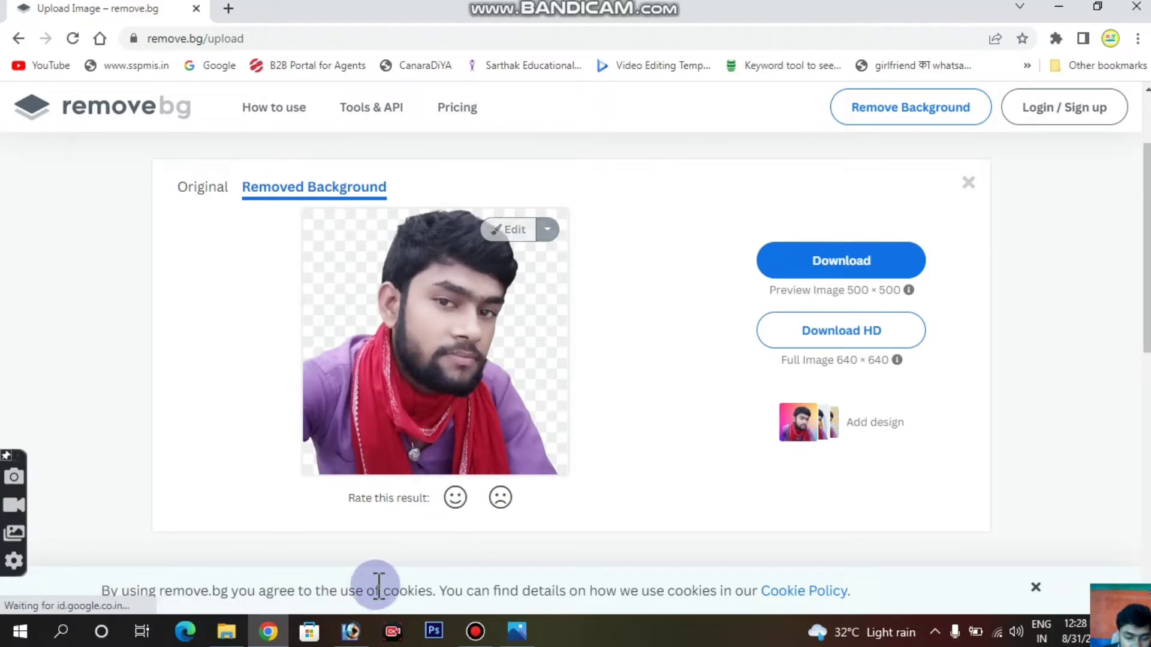
click(351, 631)
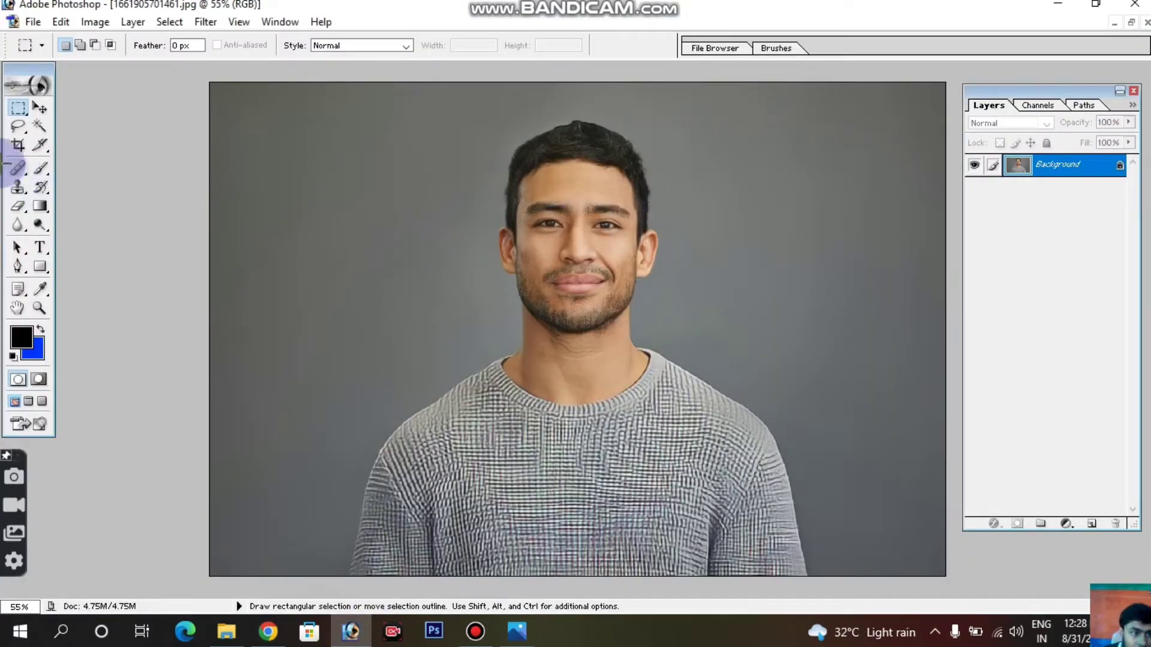
Step: Crop to a narrow upright frame centred on the man's head and shoulders, then zoom in
click(18, 144)
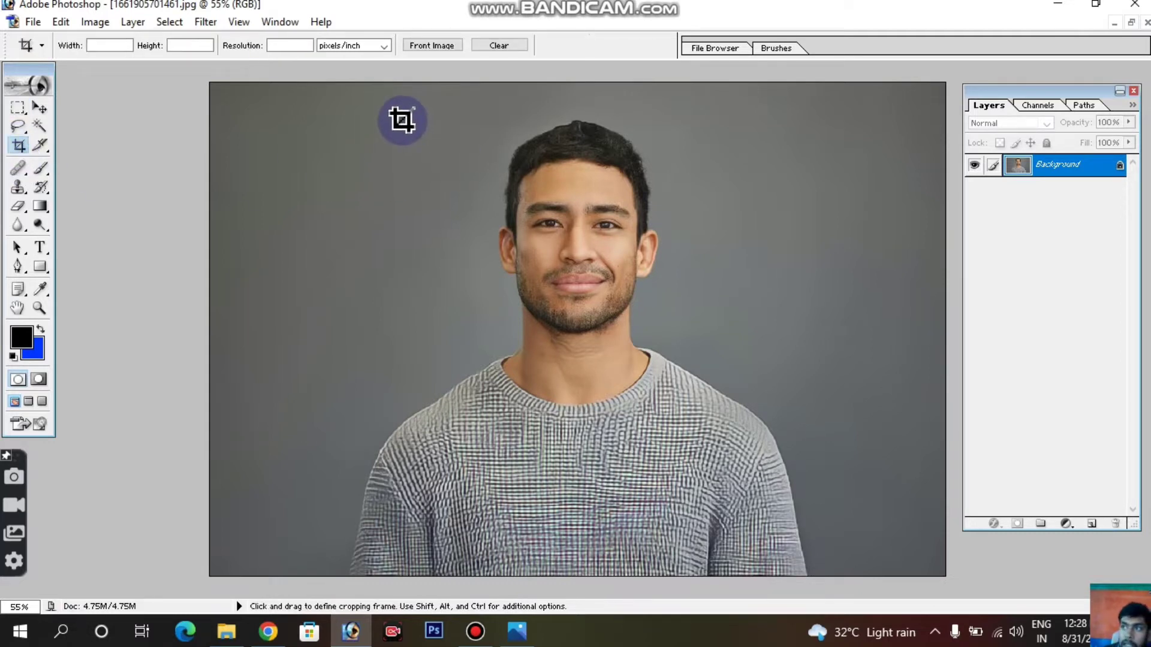
drag(401, 120, 812, 643)
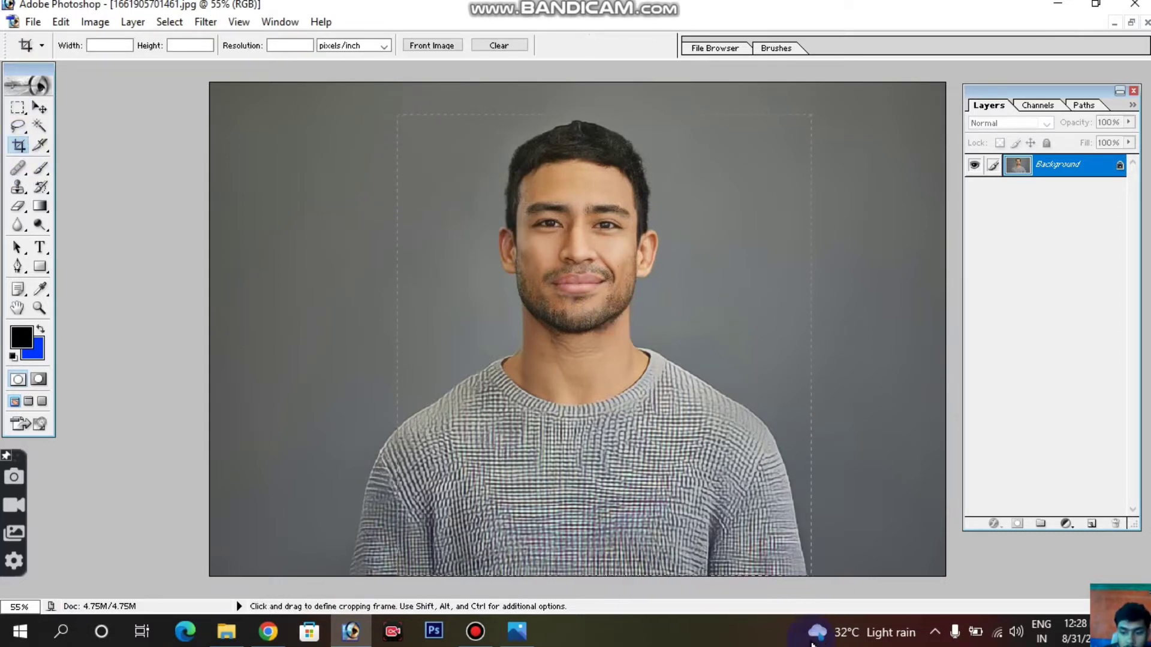
drag(630, 474, 715, 571)
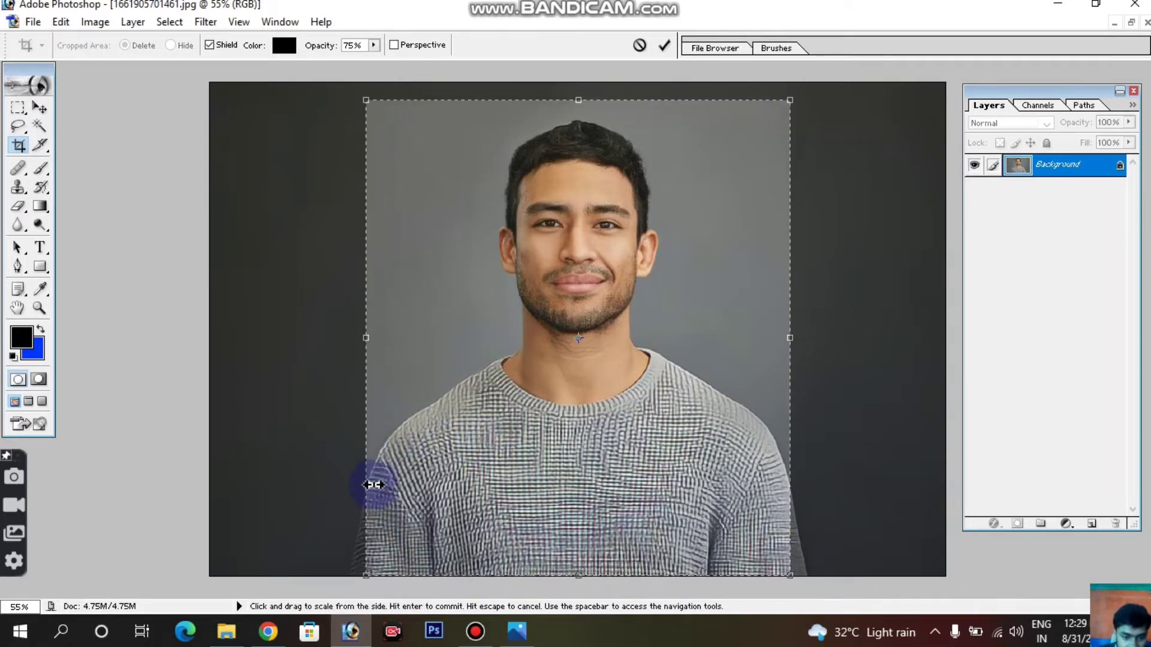
drag(372, 450, 378, 450)
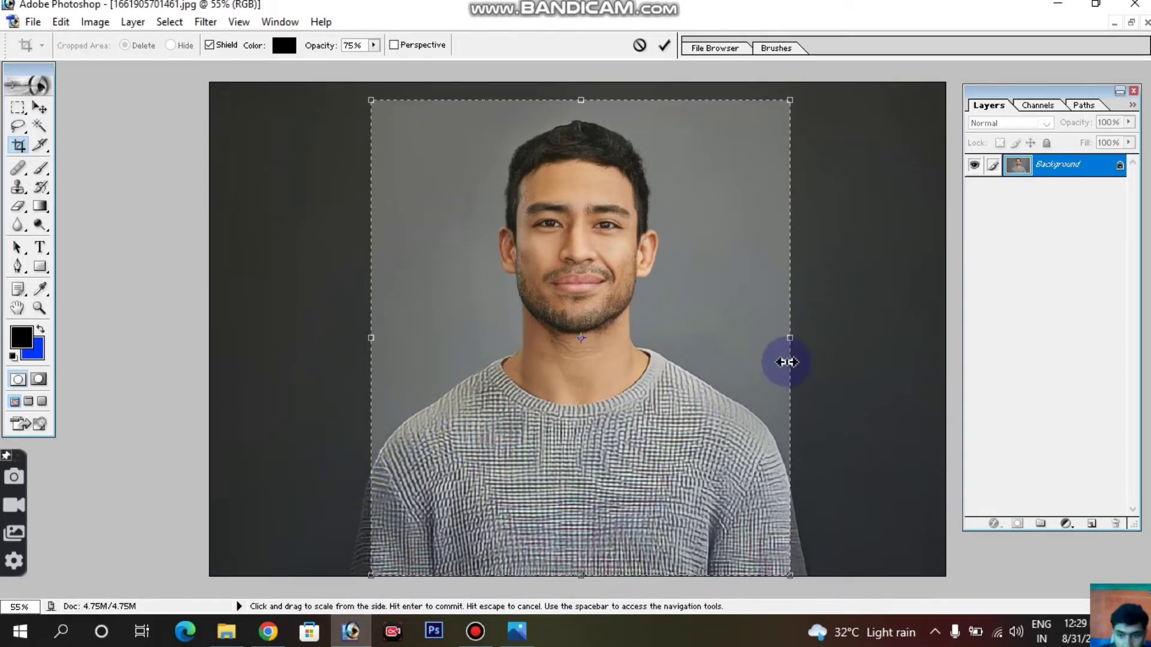
drag(787, 362, 779, 365)
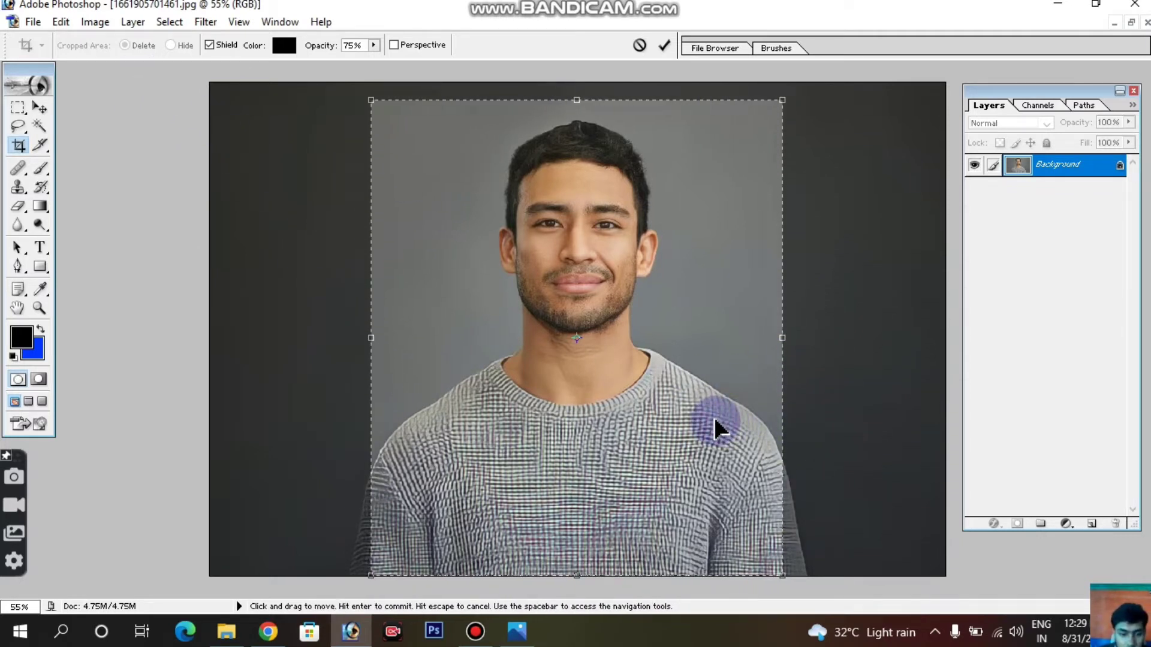
drag(715, 418, 718, 418)
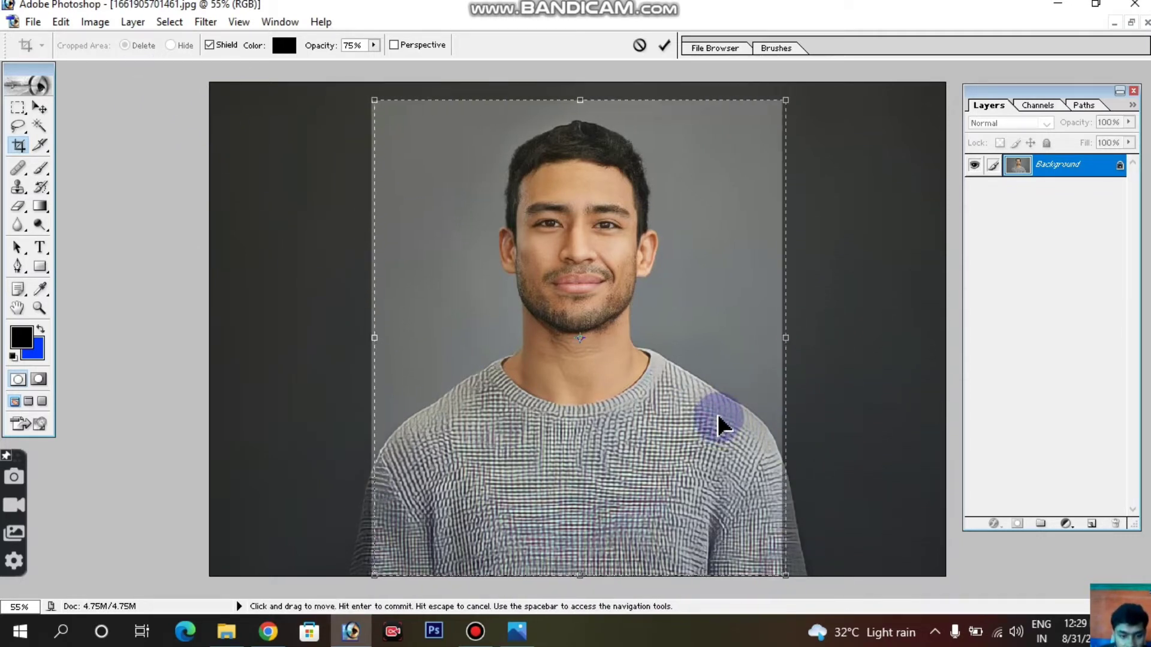
key(Return)
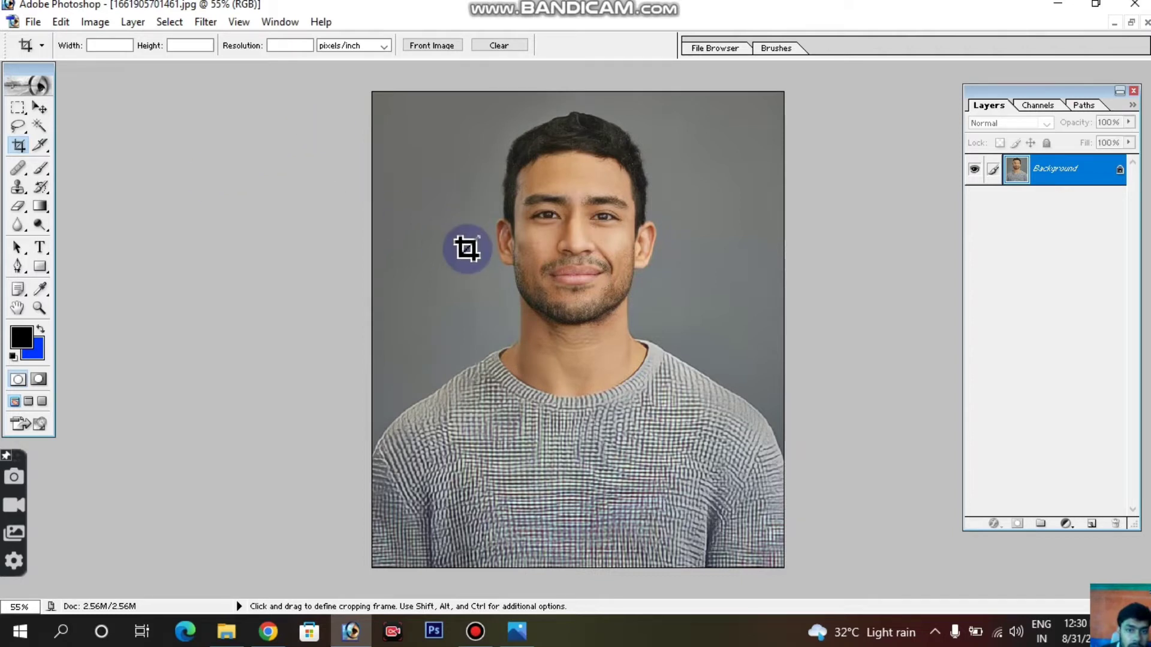
key(ctrl+plus)
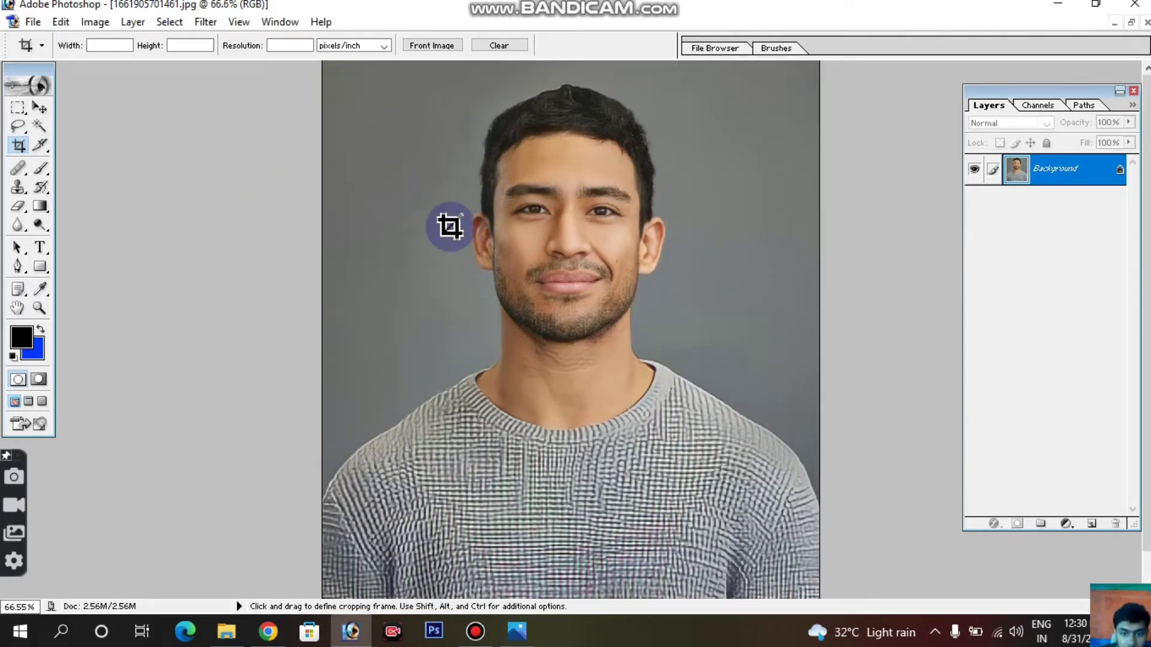
Step: Magic-wand select the grey background, fill it with a chosen blue, and deselect
click(39, 126)
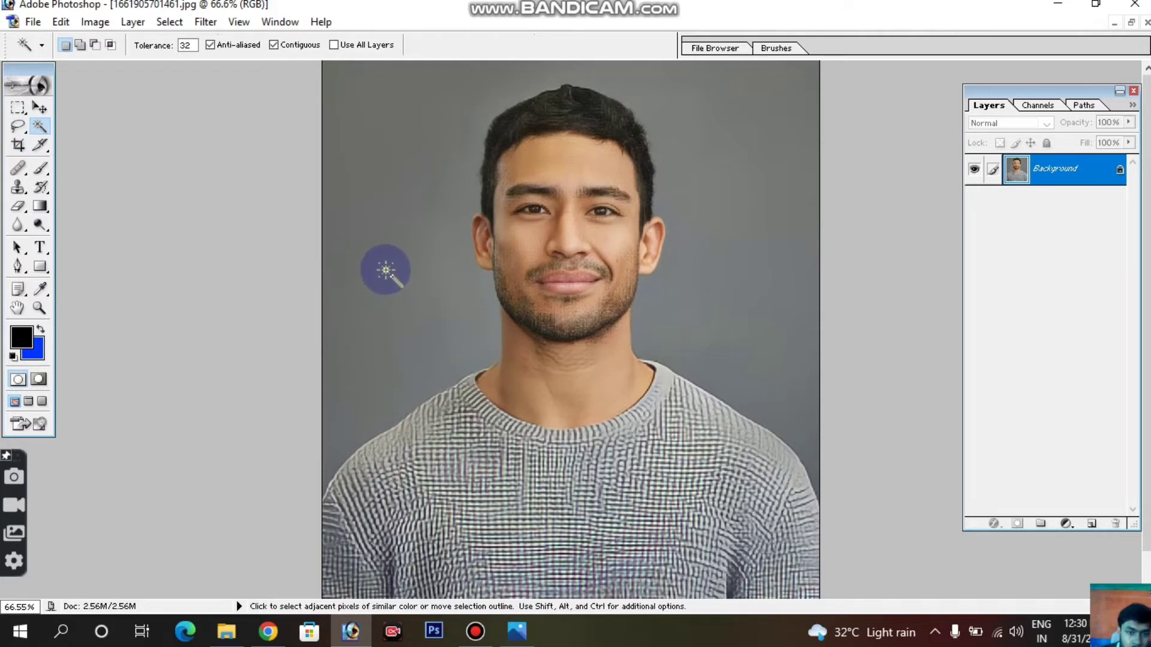
click(385, 270)
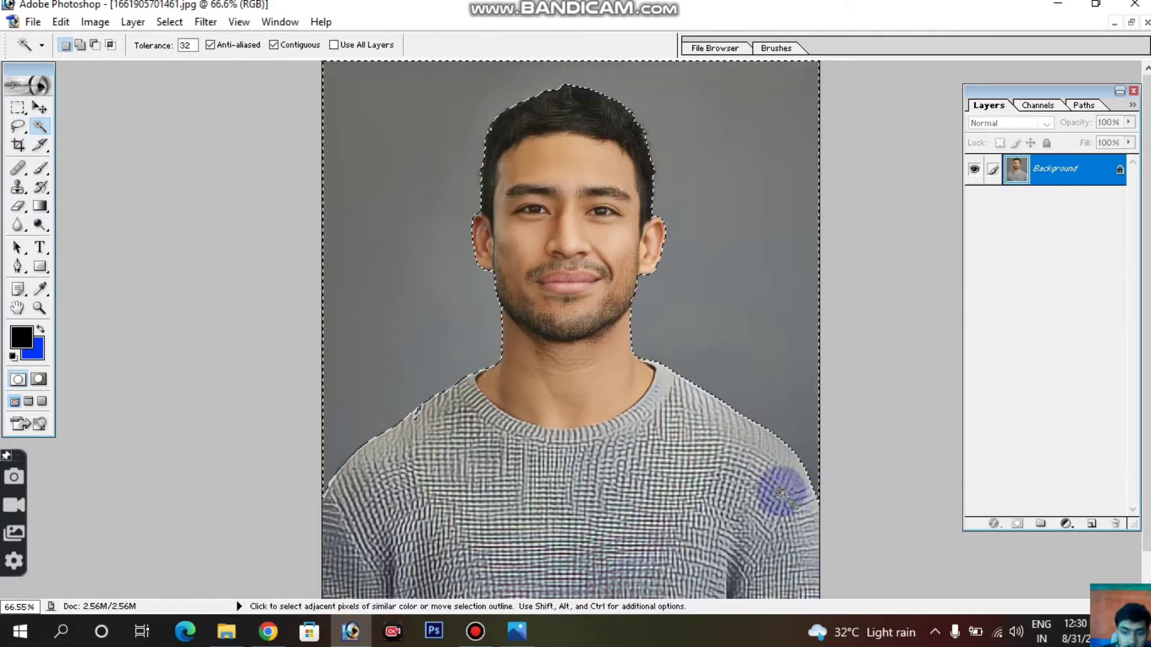
click(39, 352)
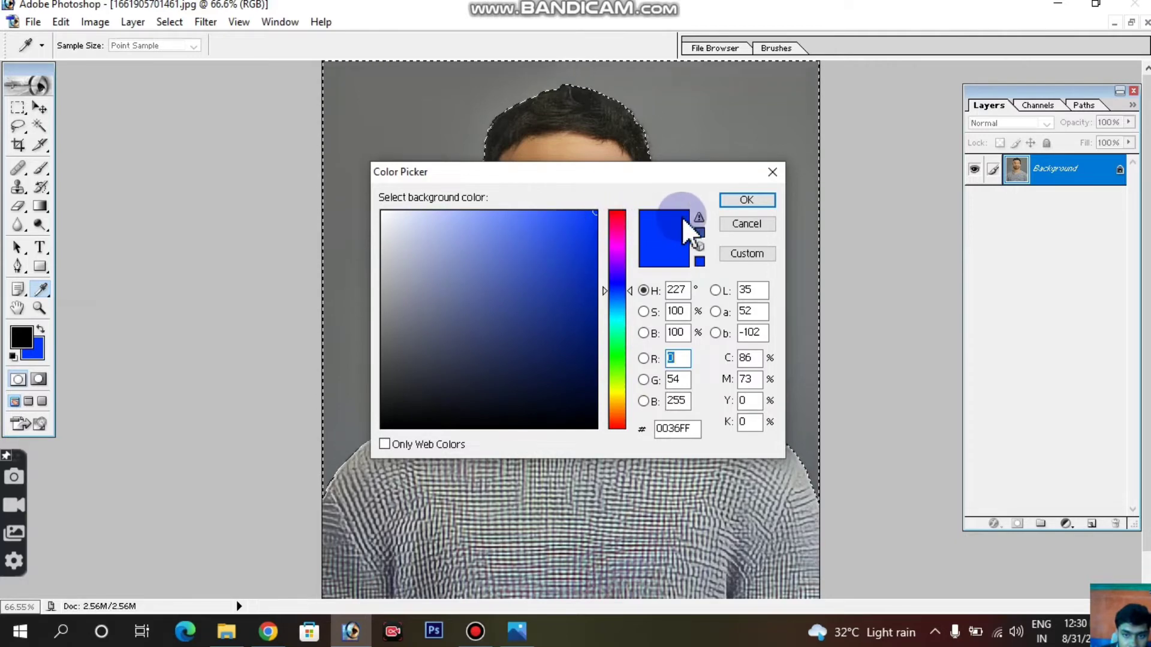
click(724, 198)
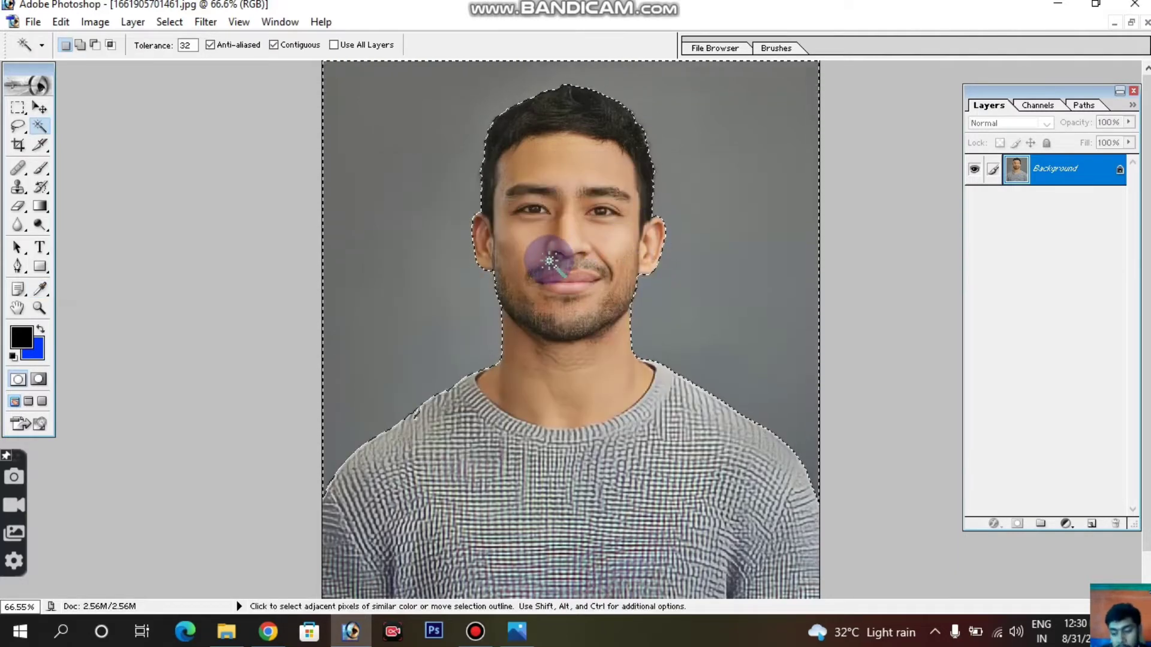
key(Delete)
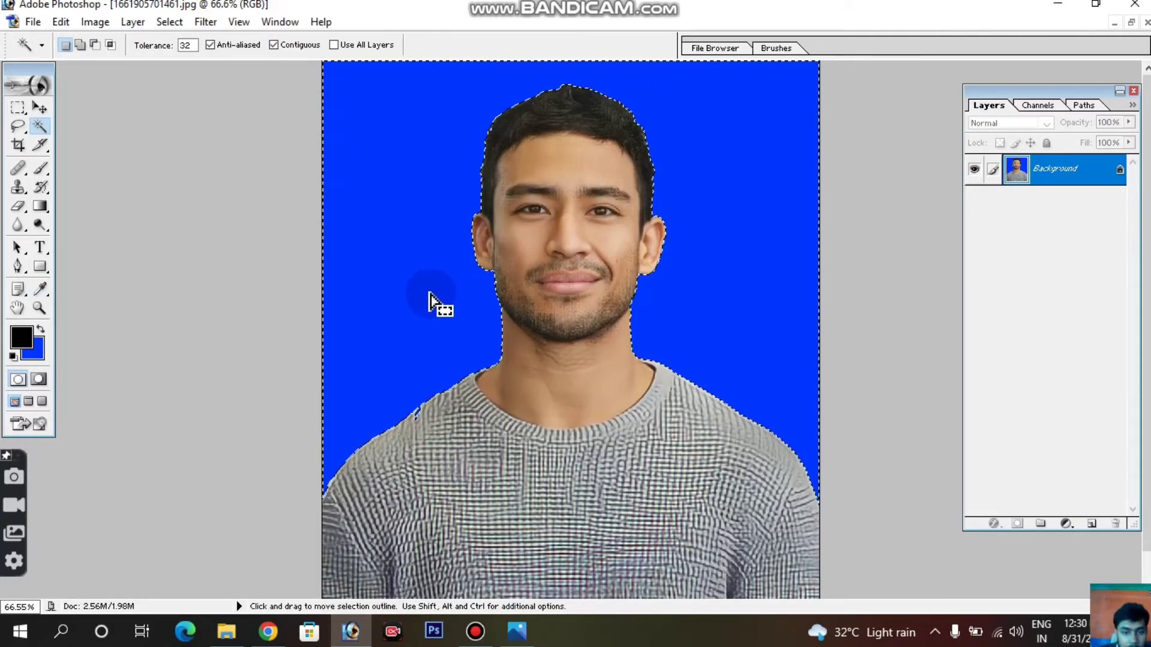
key(ctrl+d)
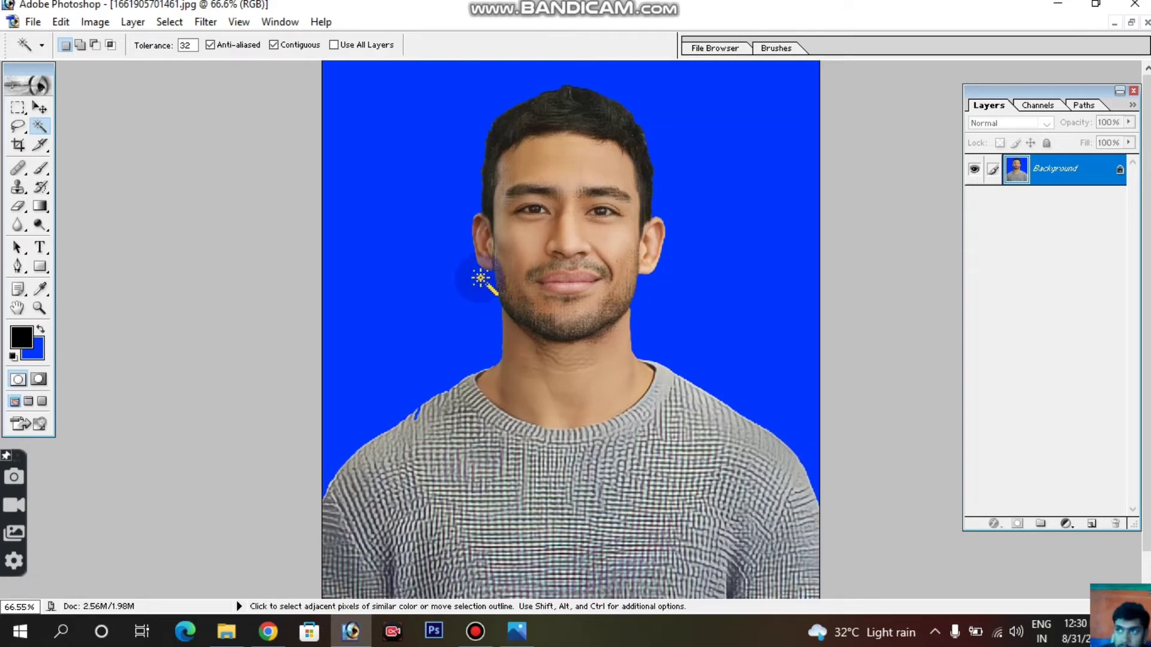
click(742, 217)
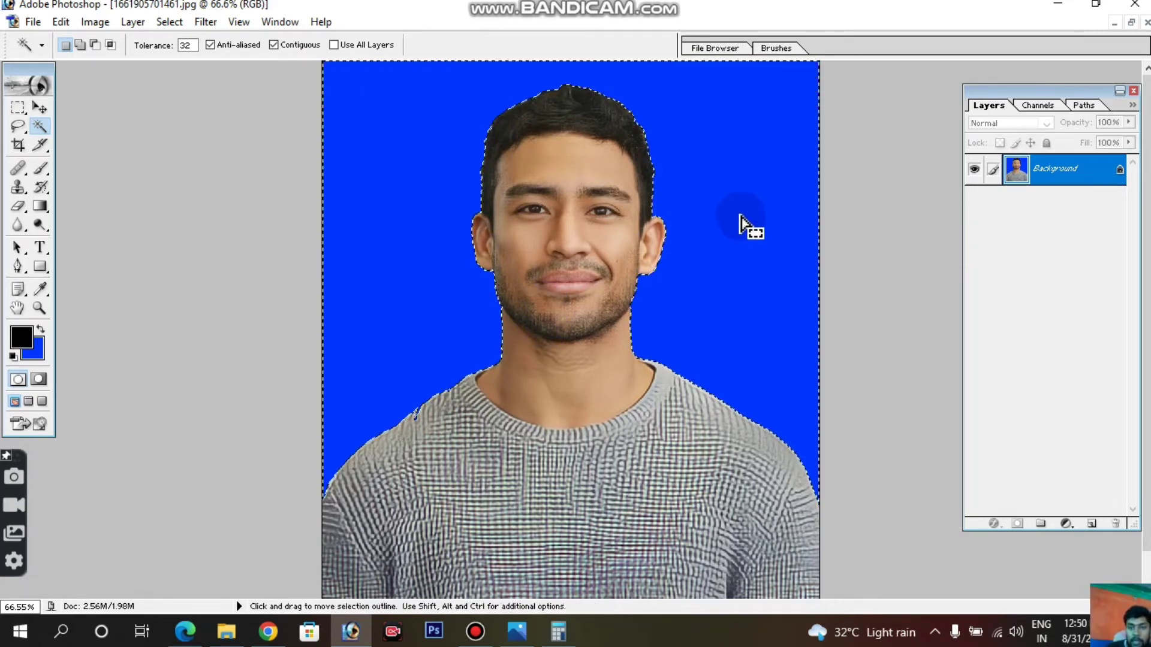
key(ctrl+d)
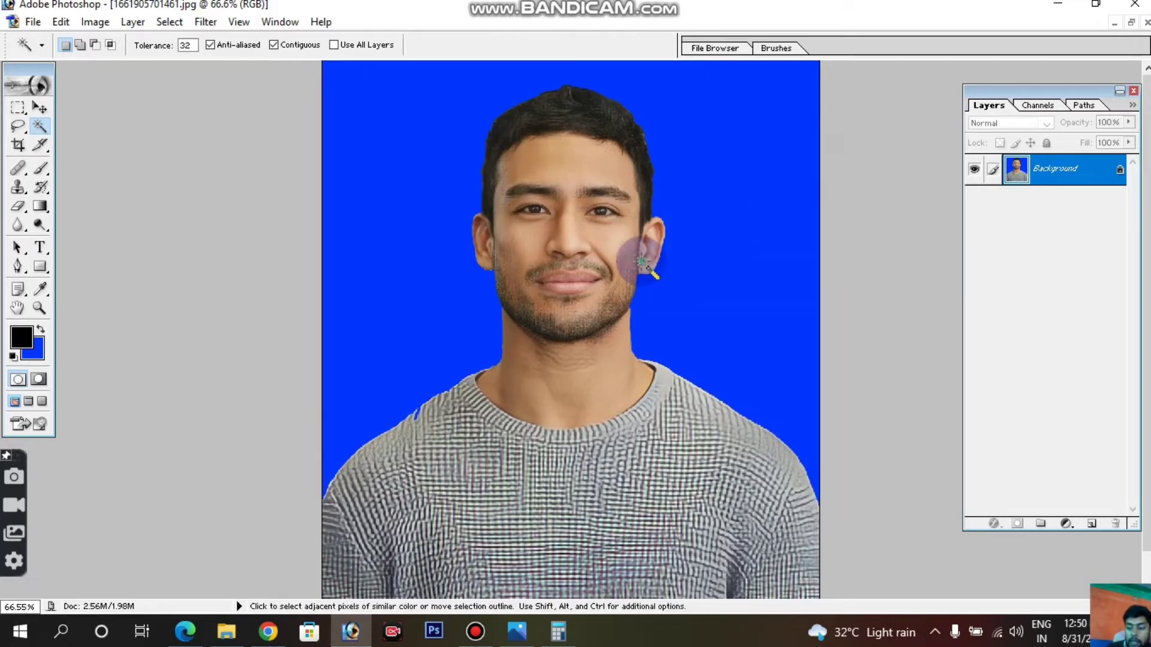
key(ctrl+minus)
key(ctrl+minus)
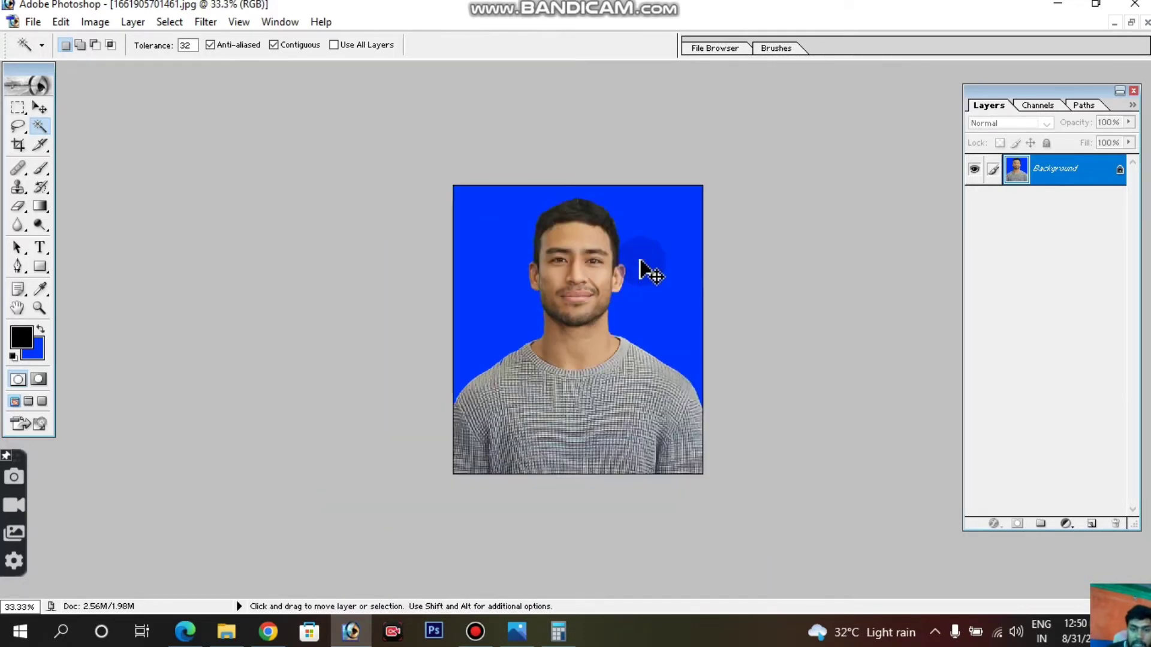
Step: At 50% zoom, duplicate Background as Layer 1 and bring up Levels for it
key(ctrl+plus)
key(ctrl+plus)
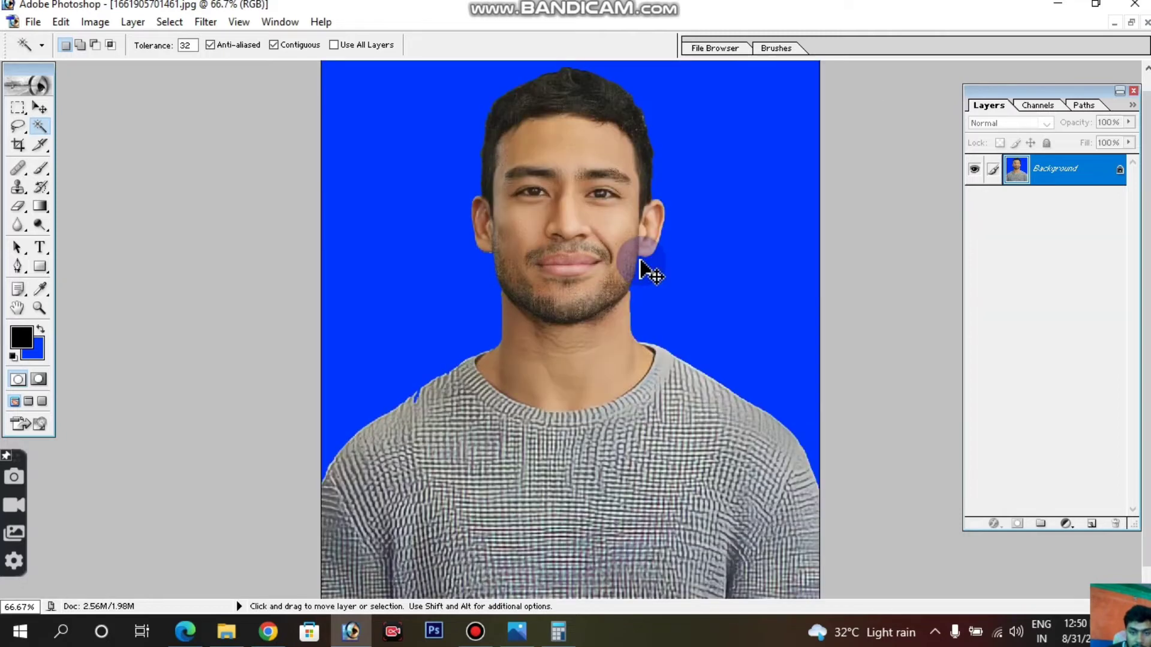
key(ctrl+minus)
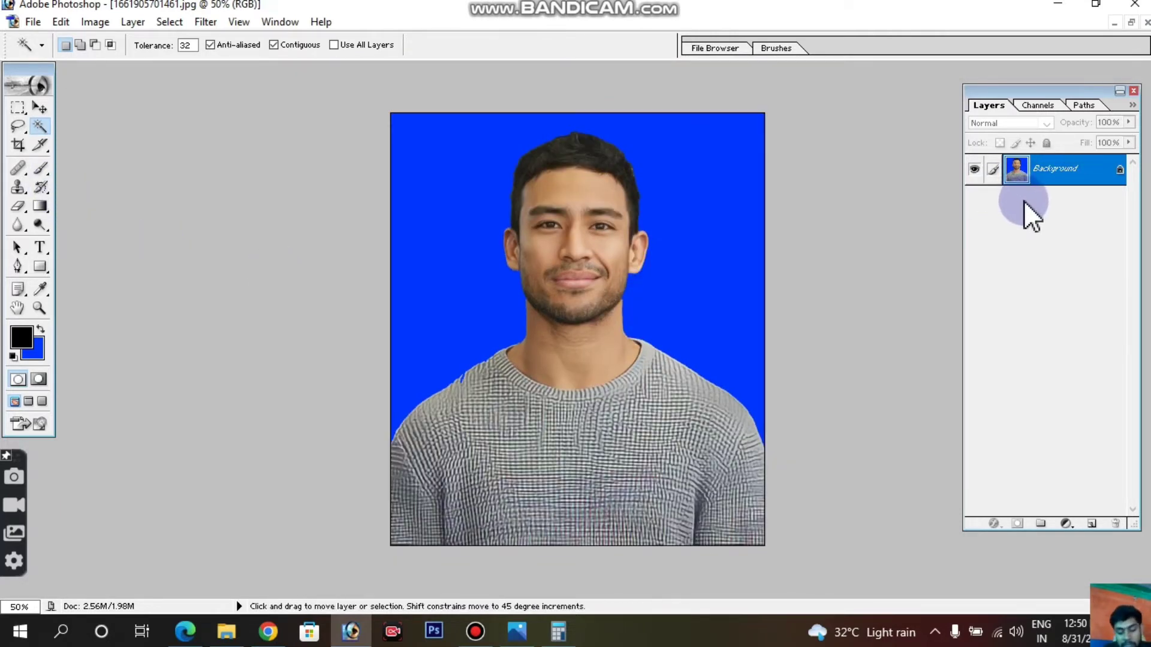
key(ctrl+j)
drag(1021, 200, 1001, 210)
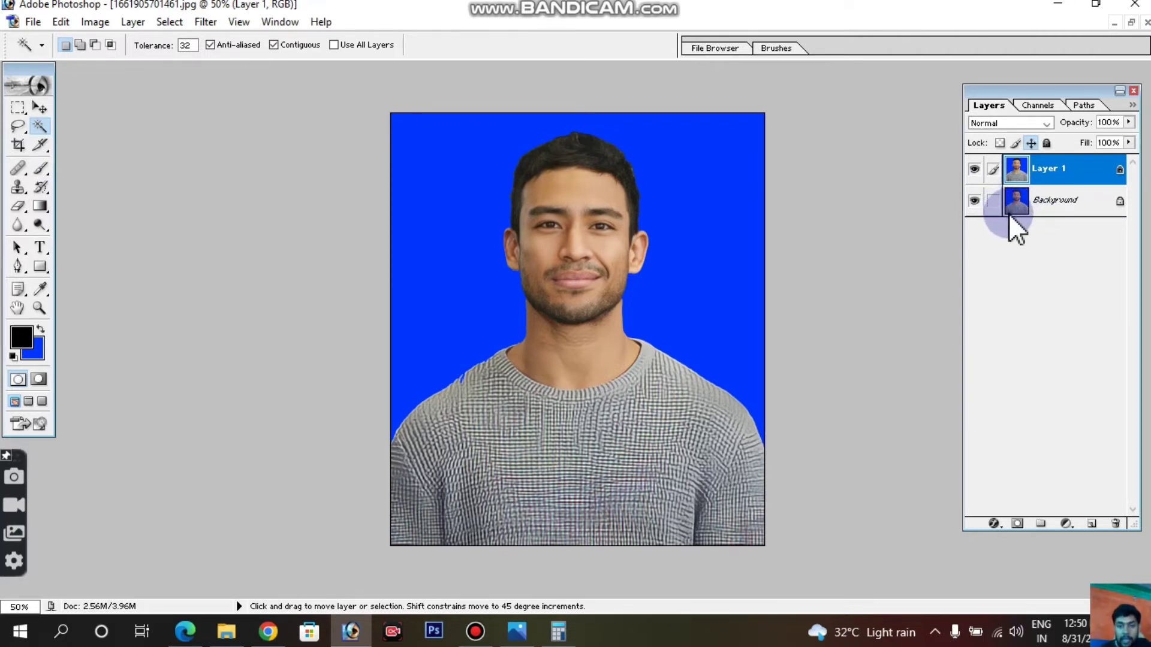
key(ctrl+l)
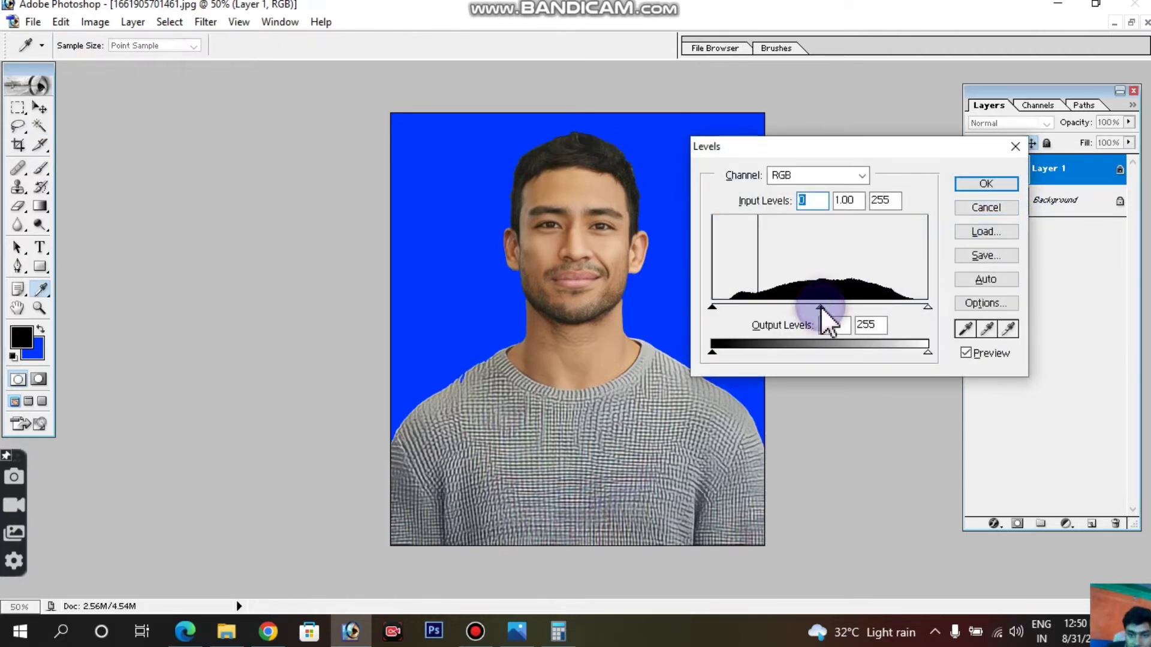
Step: Move the Levels black, gray and white input sliders to boost Layer 1's contrast, and apply
drag(820, 305, 803, 306)
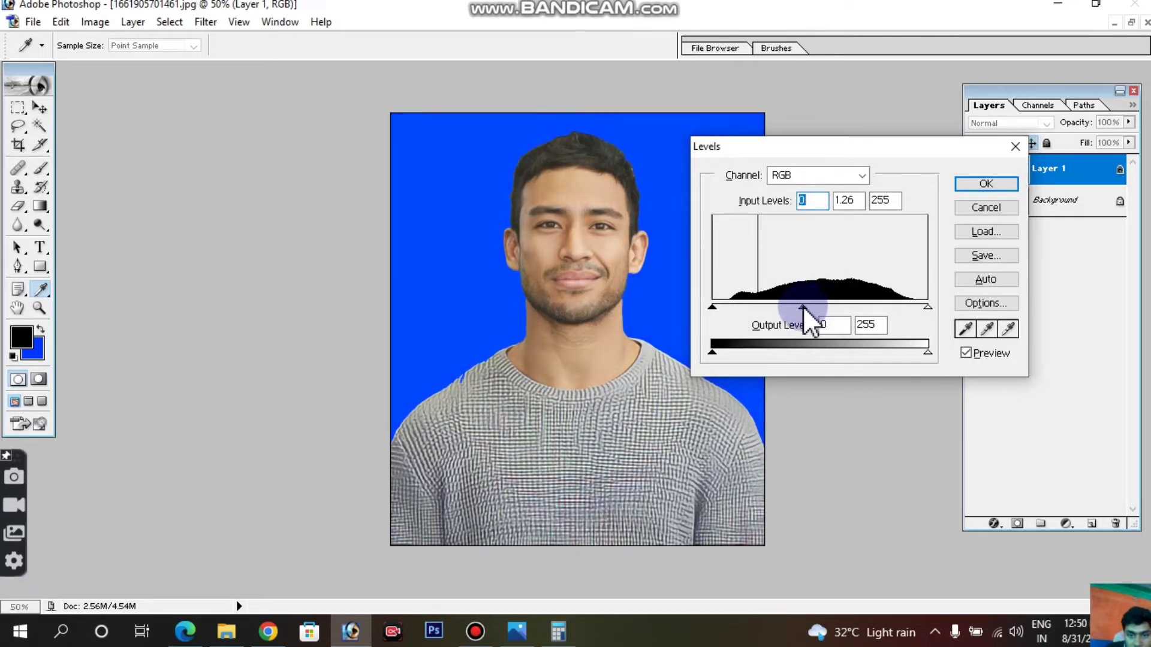
click(733, 311)
drag(714, 307, 726, 308)
drag(927, 308, 906, 307)
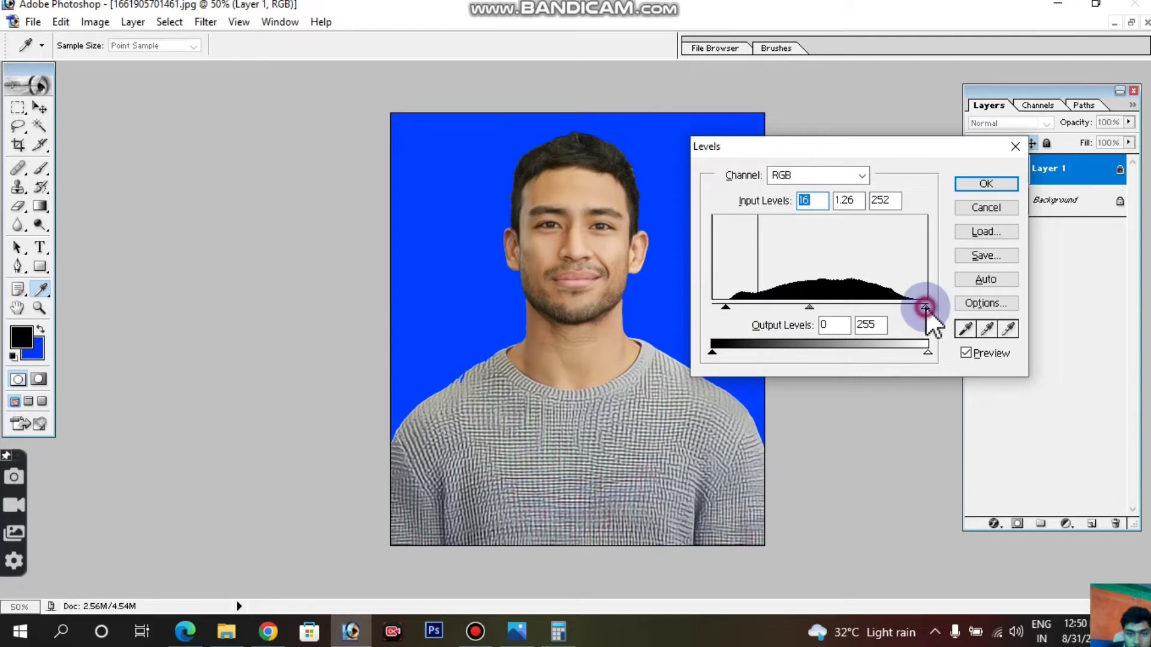
click(986, 183)
key(w)
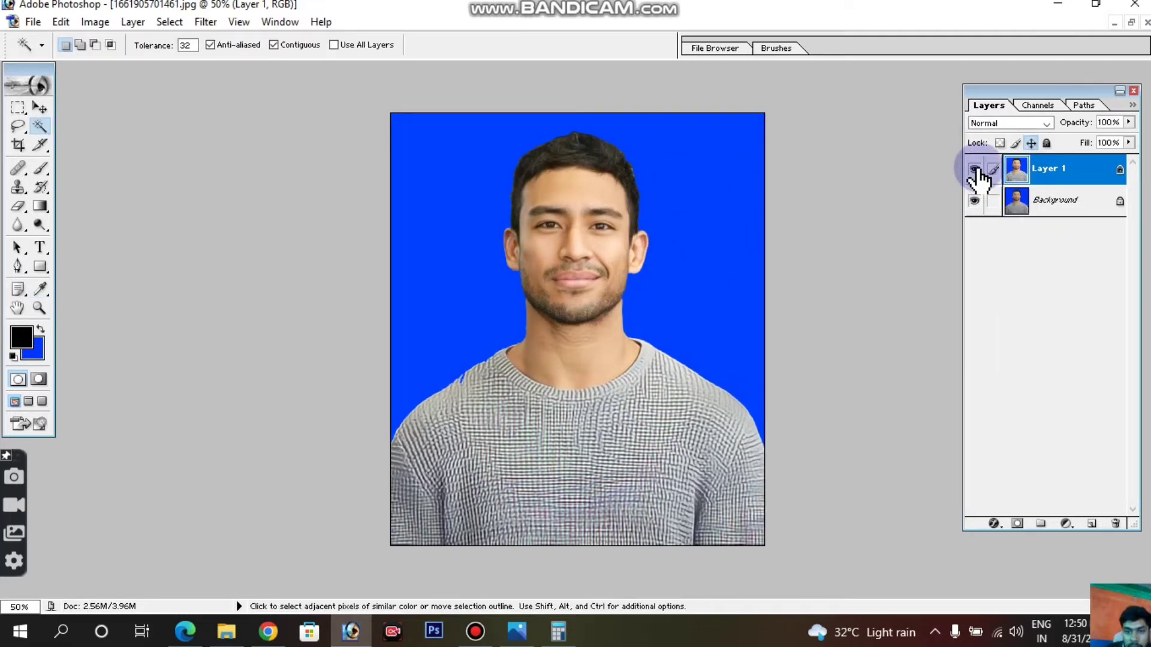
Step: Compare Layer 1 against the original, then darken the top of the hair with the Burn Tool
click(975, 169)
click(975, 169)
click(975, 170)
key(ctrl+plus)
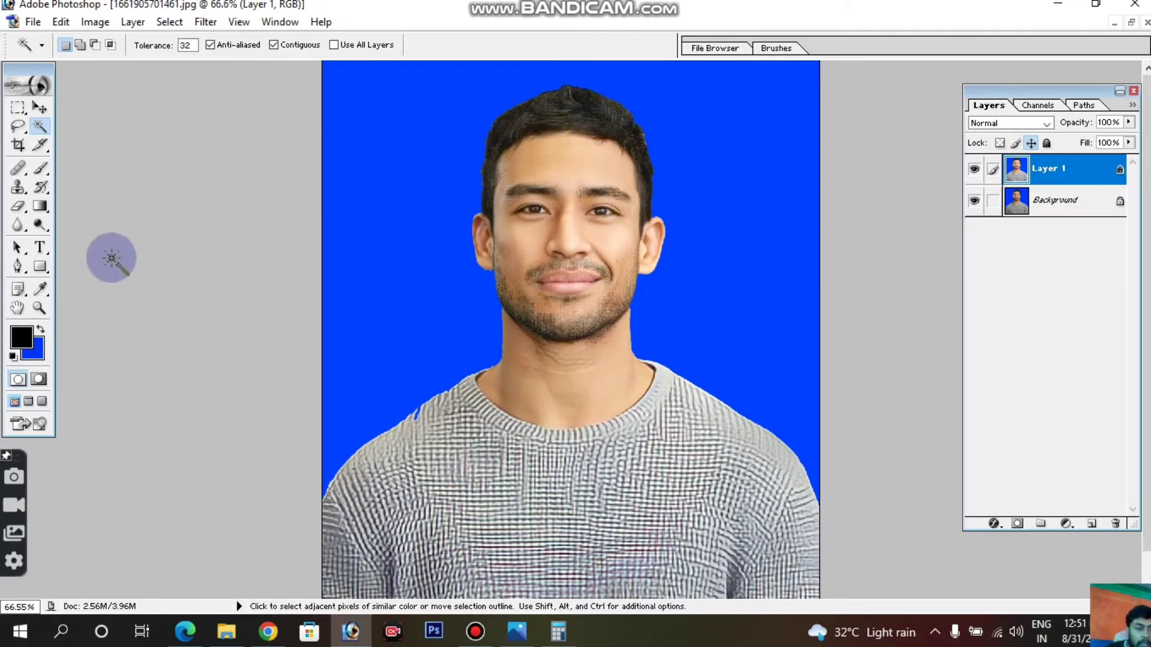
click(40, 226)
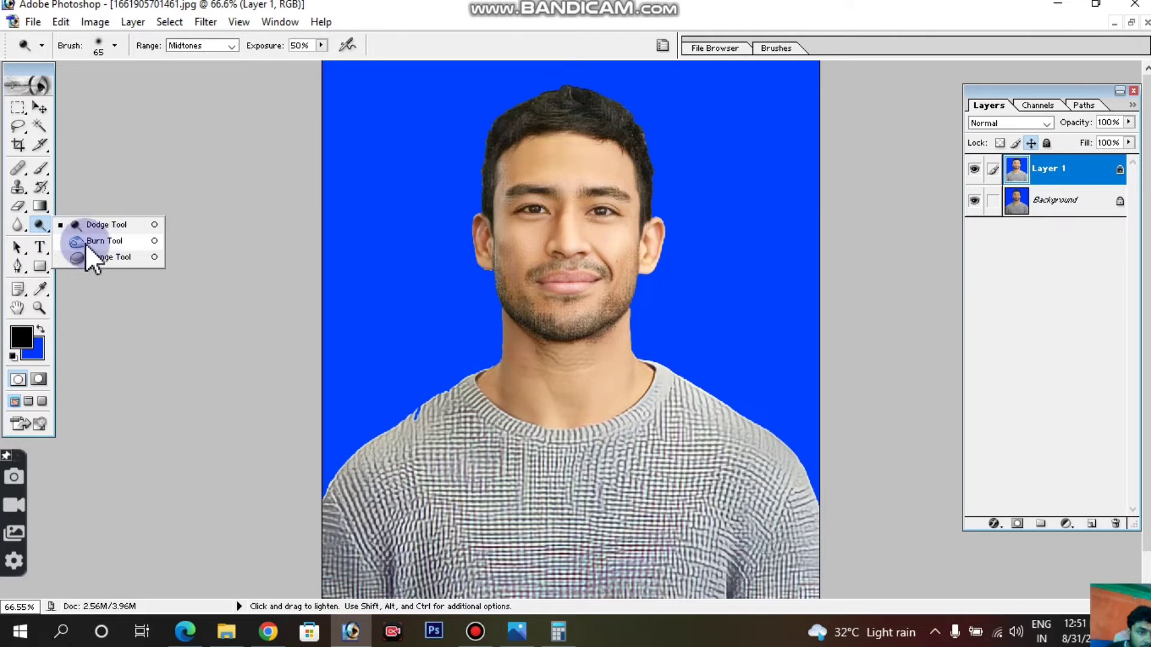
click(101, 241)
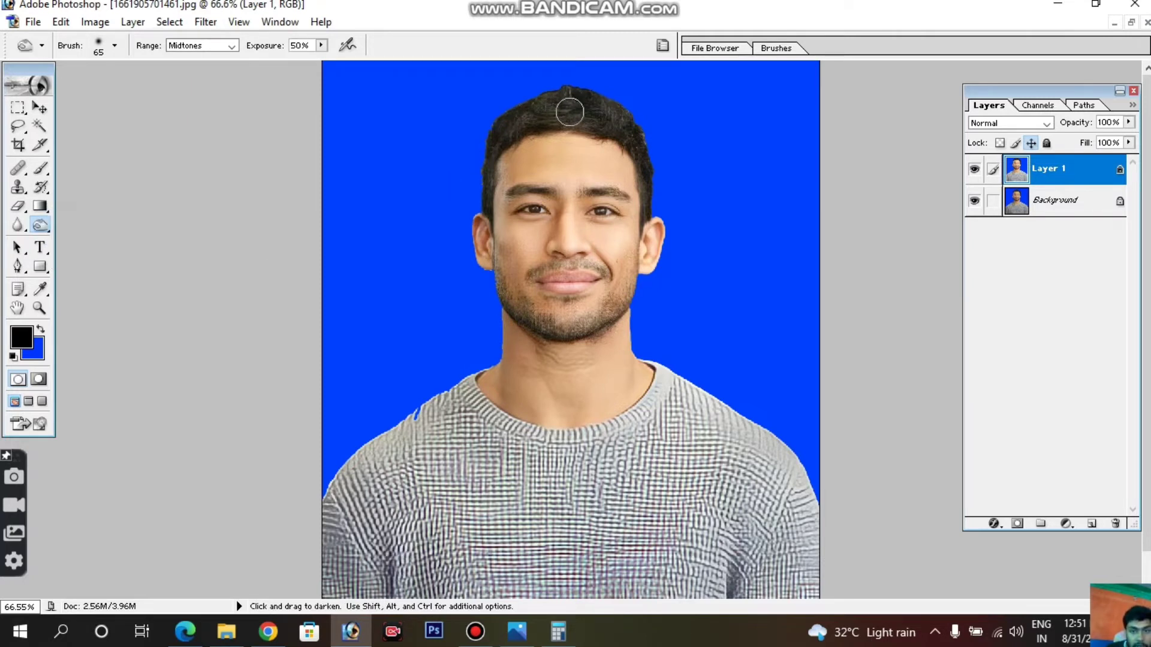
mouse_move(569, 112)
mouse_down()
mouse_move(608, 122)
mouse_move(614, 112)
mouse_move(542, 99)
mouse_move(513, 133)
mouse_up()
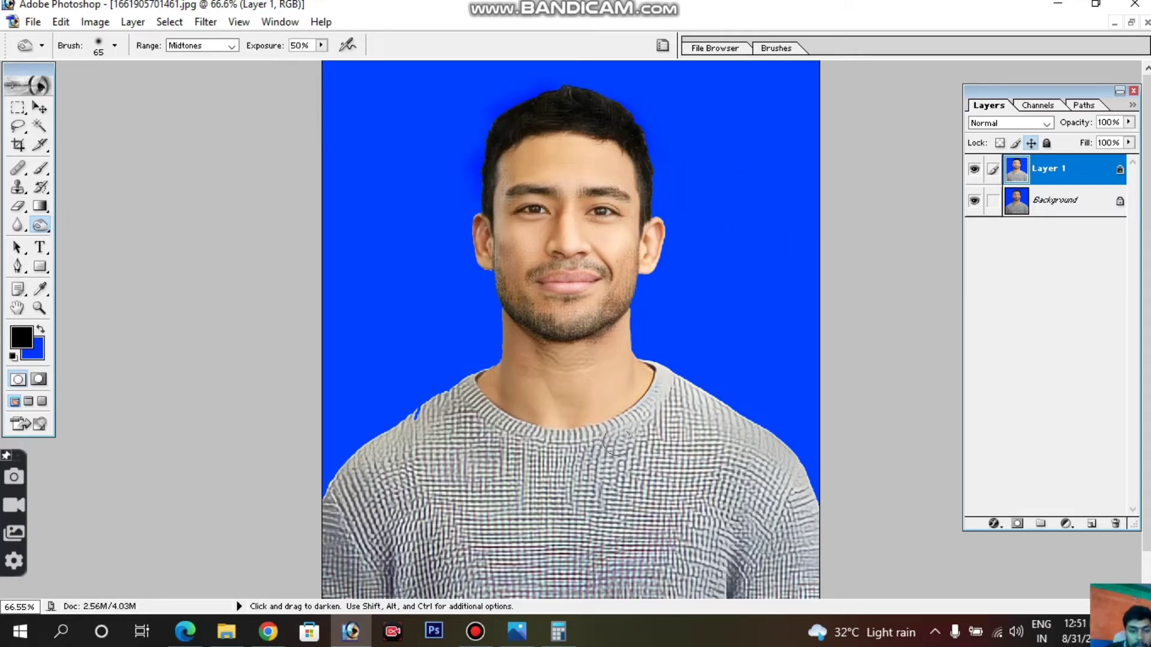
key(ctrl+minus)
Step: Restore the photo's window and create a new blank white 8 x 10 inch document
key(c)
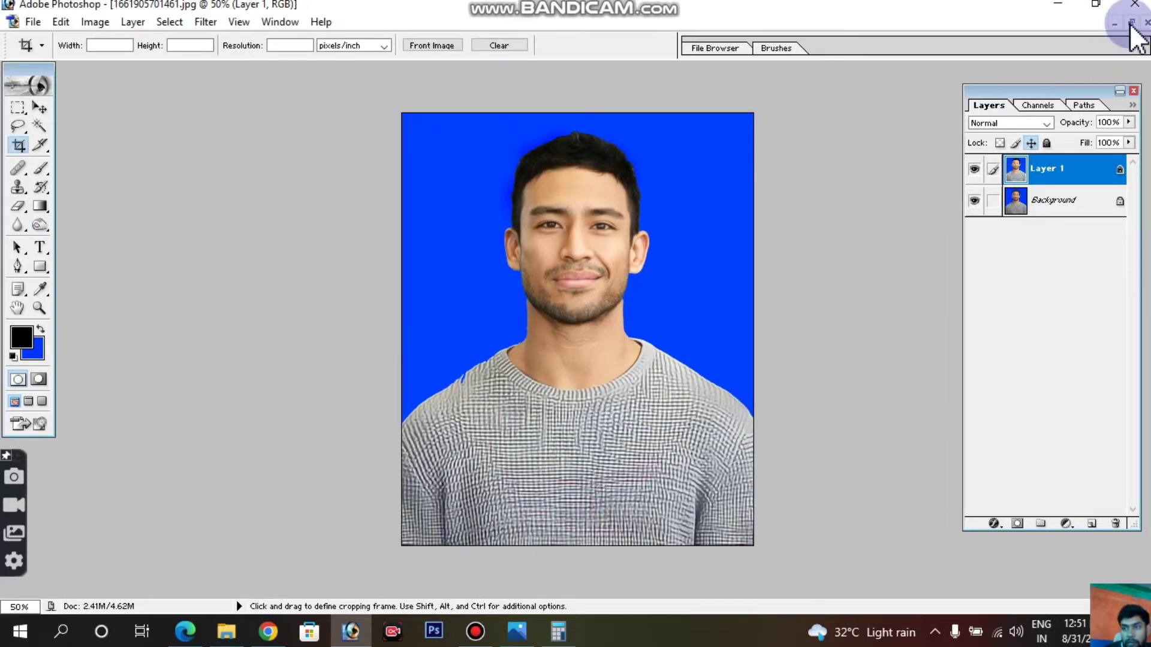
click(1131, 22)
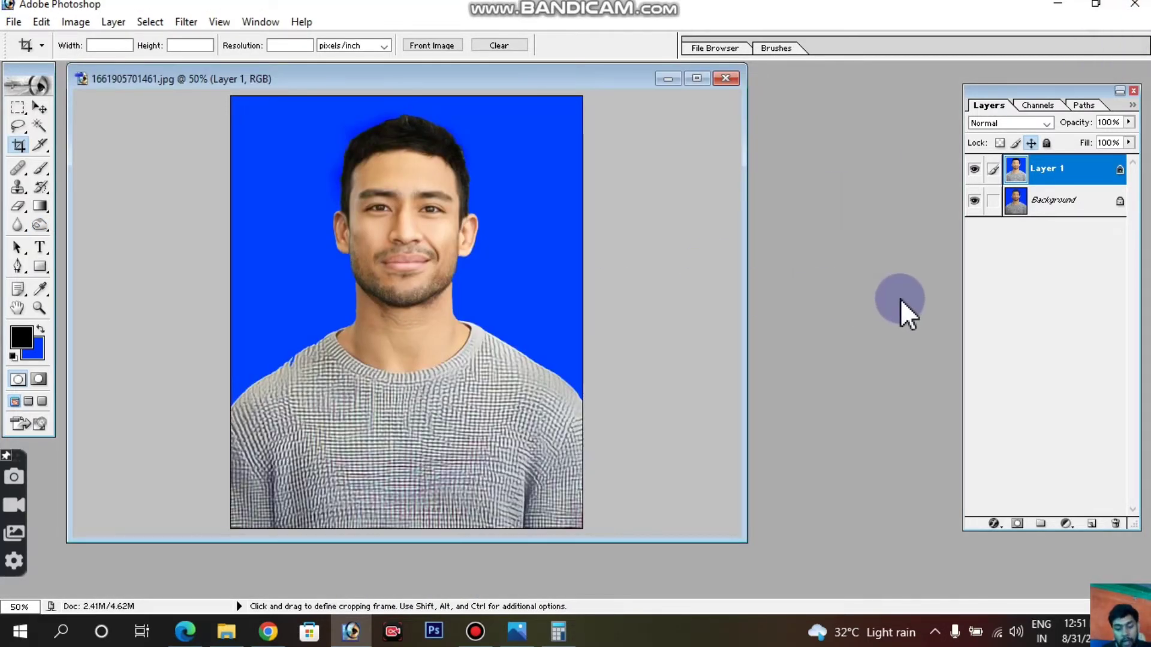
key(ctrl+n)
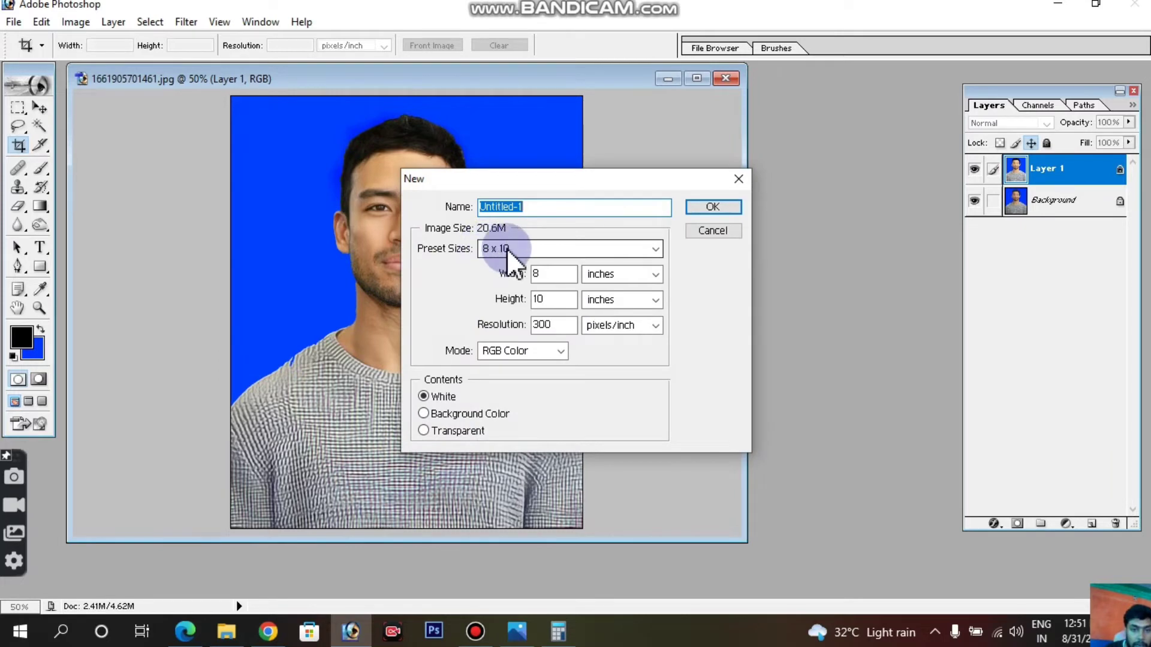
click(707, 206)
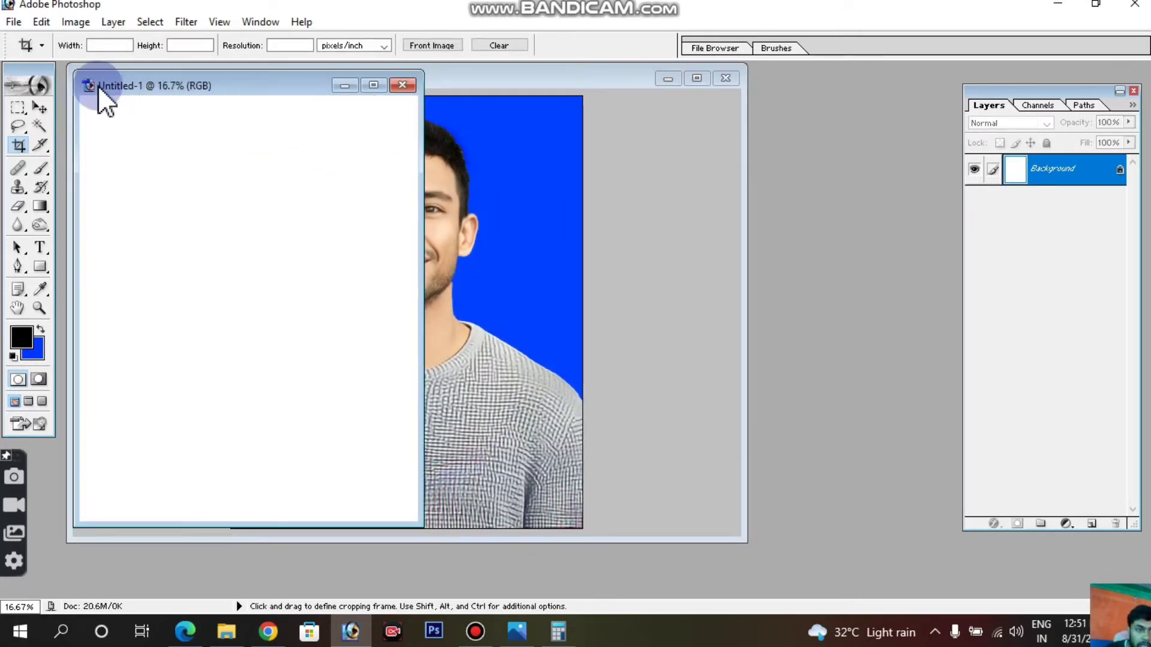
Step: Drag the passport photo layer onto the Untitled-1 sheet with the Move tool
click(39, 108)
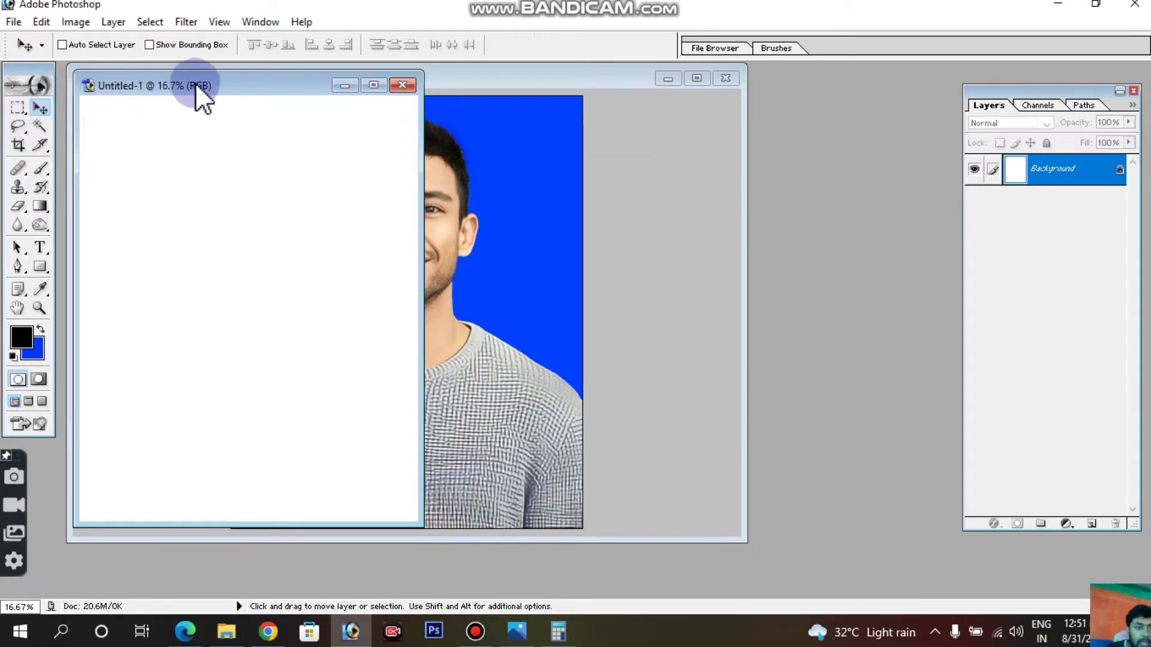
drag(234, 84, 770, 95)
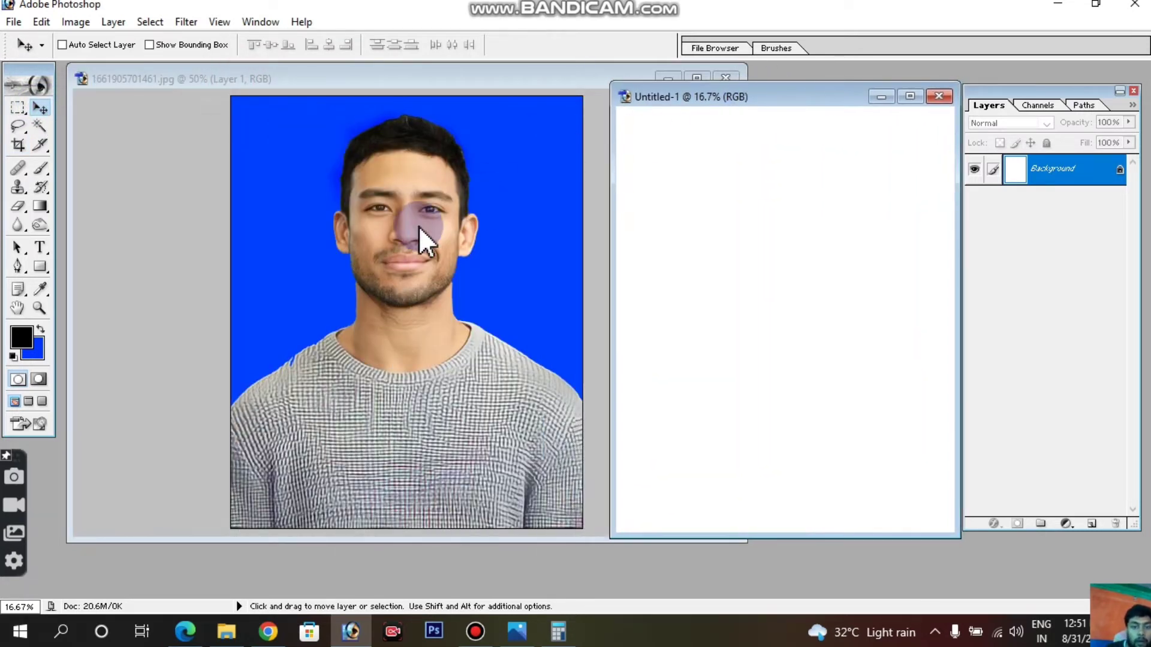
drag(135, 171, 782, 294)
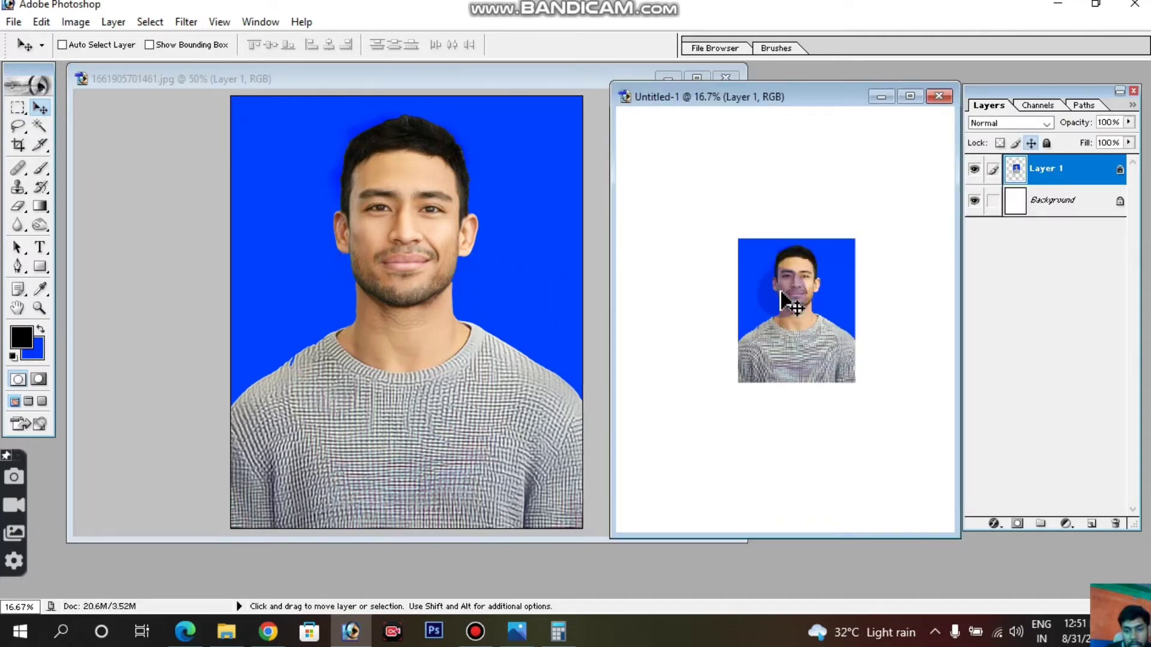
drag(706, 277, 408, 291)
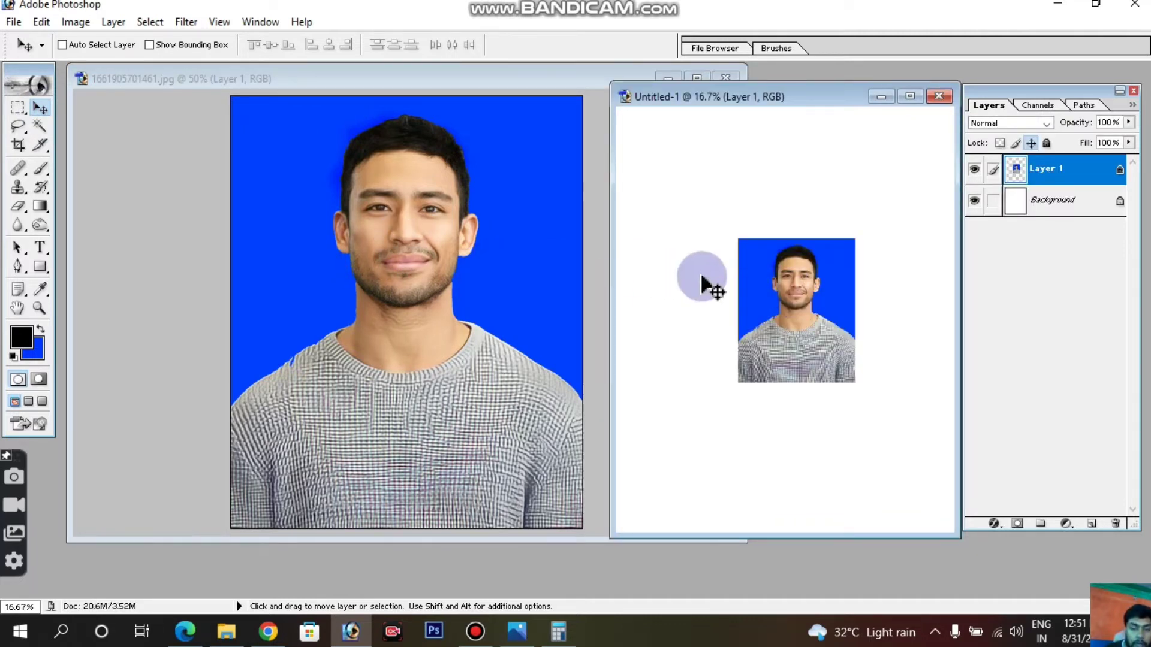
click(405, 277)
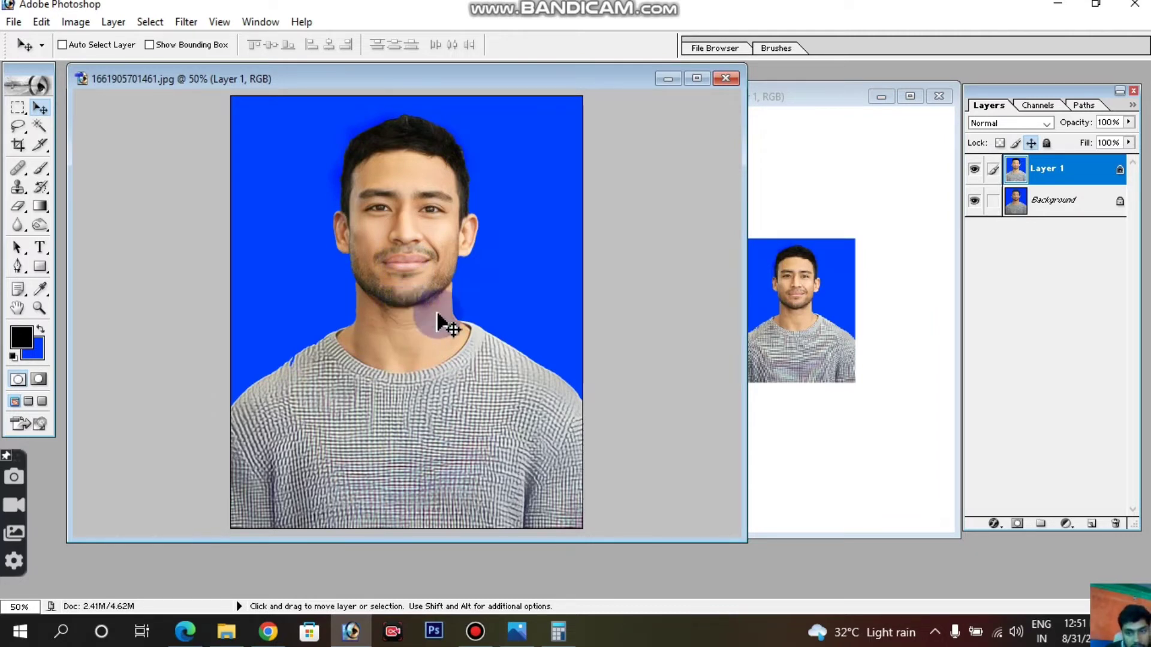
drag(406, 290, 846, 313)
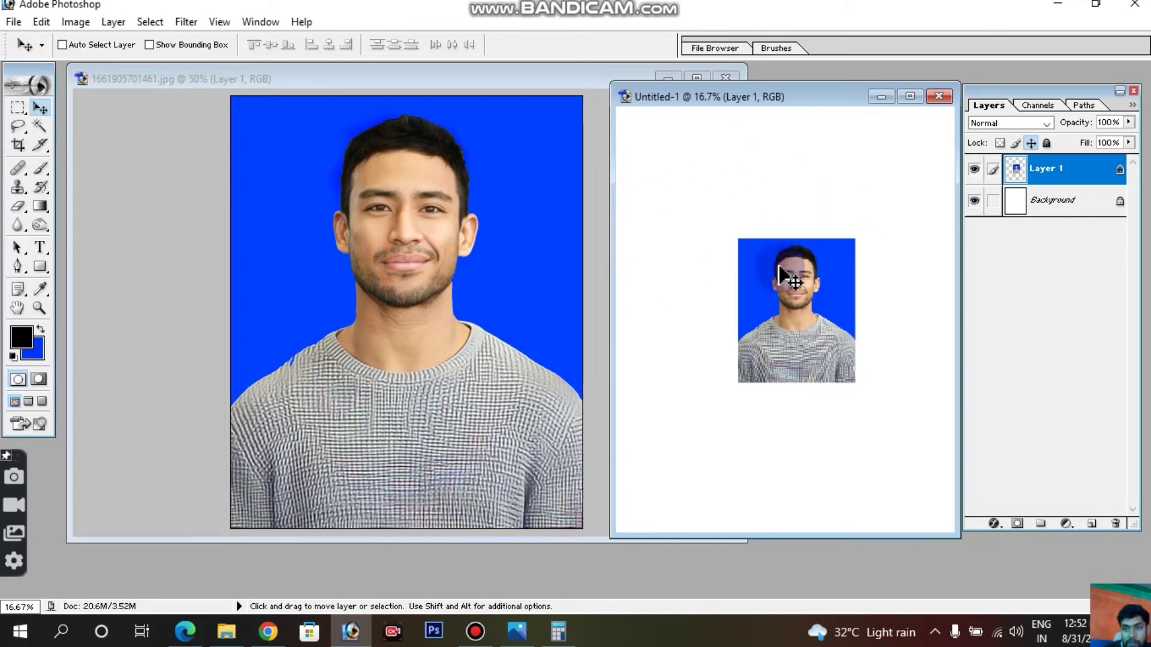
Step: Maximize Untitled-1, unlock the photo layer's position, and move the photo to the top-left corner
click(910, 97)
click(846, 124)
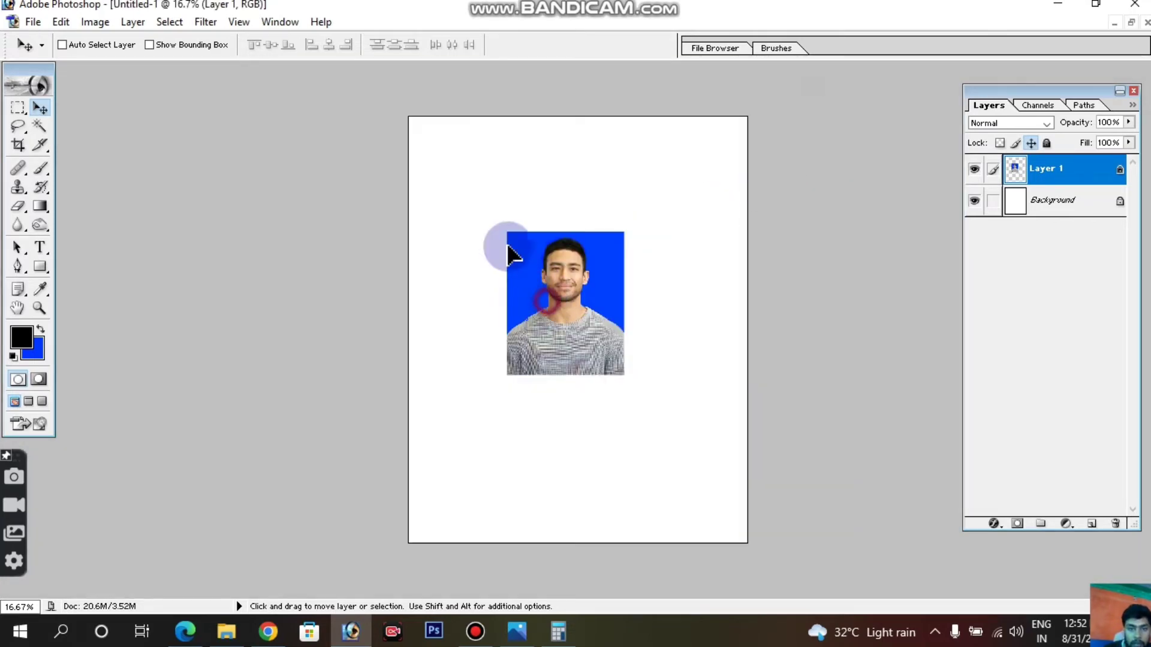
click(542, 283)
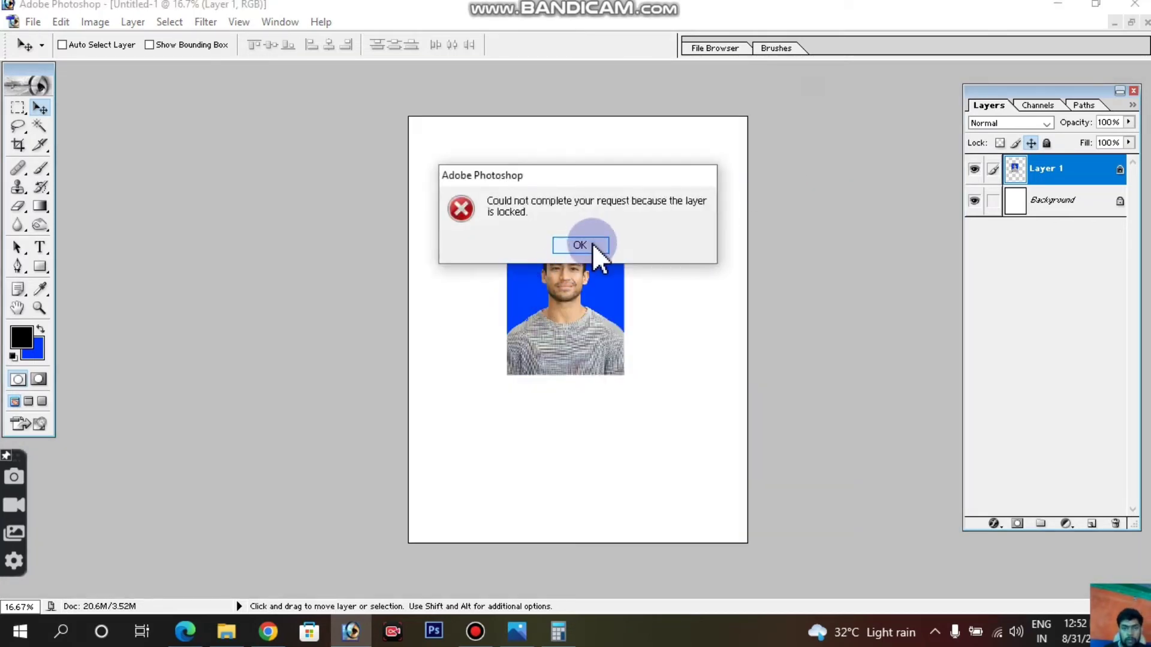
click(580, 245)
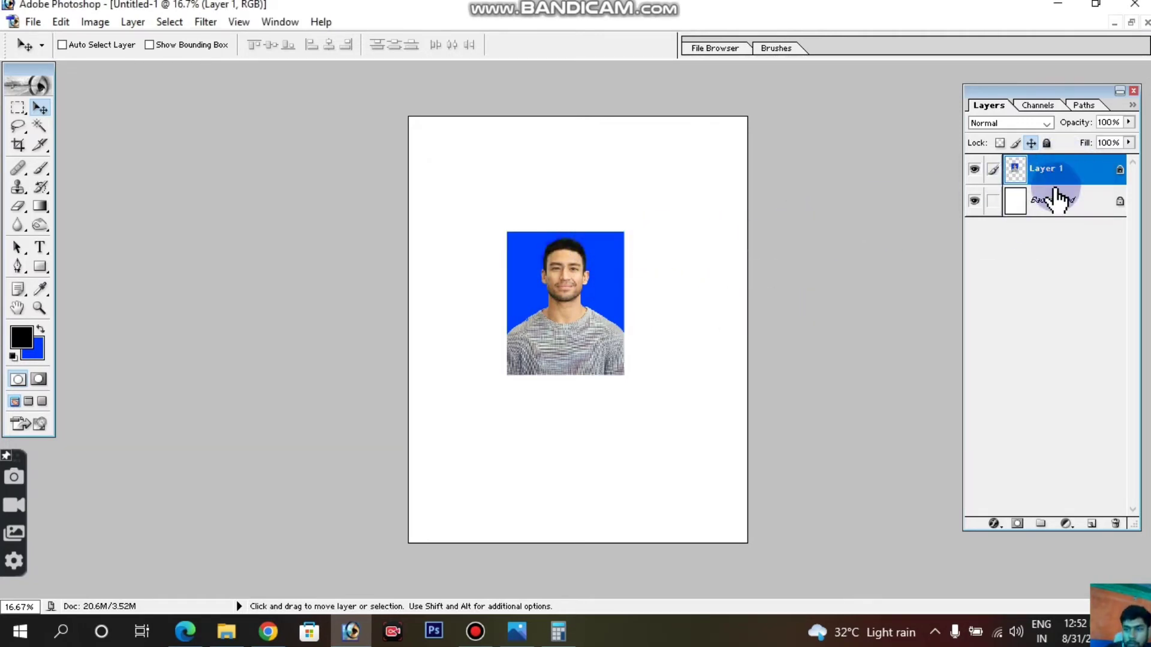
click(1035, 143)
drag(547, 298, 445, 184)
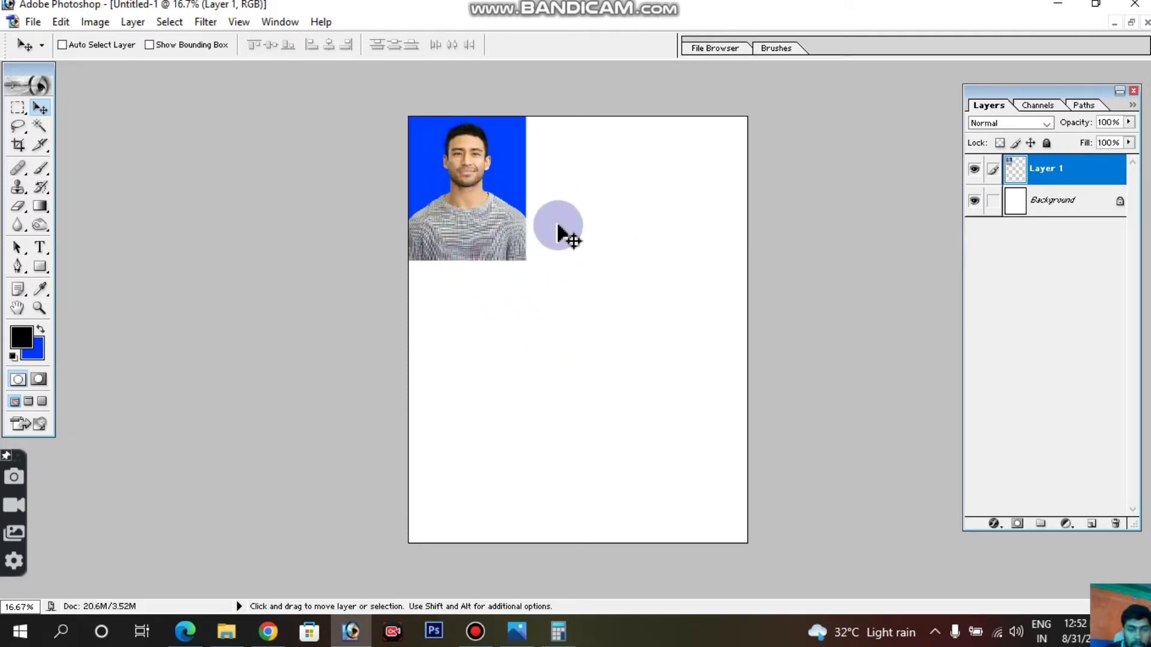
Step: Scale the photo down to about 48% with Free Transform
key(ctrl+t)
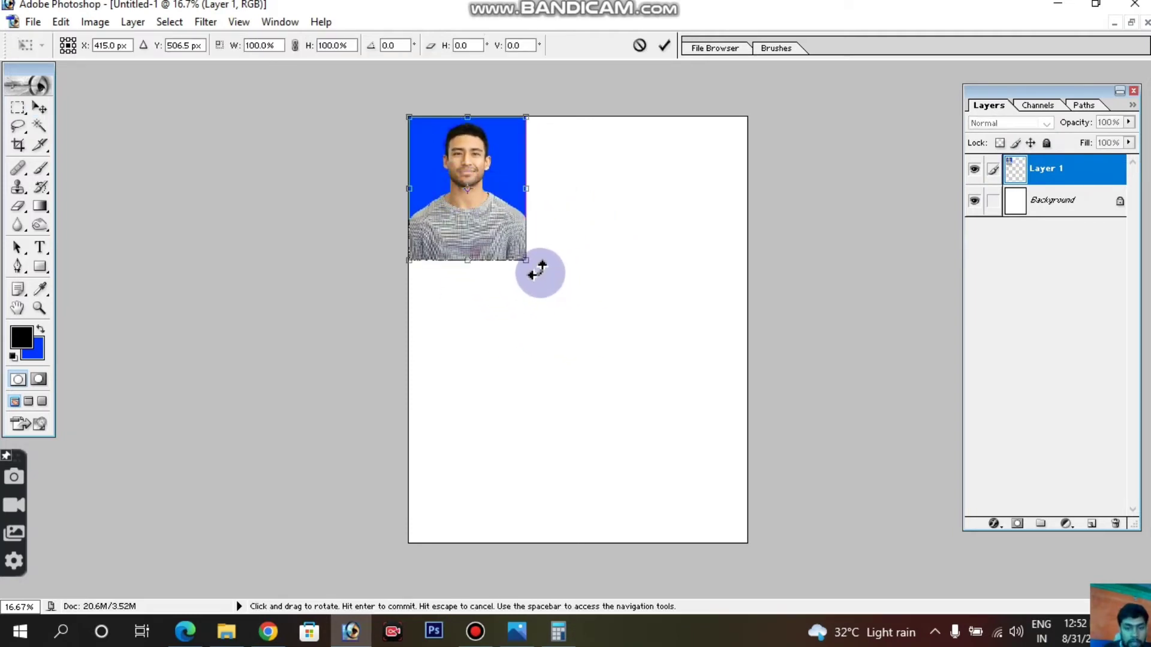
drag(526, 260, 471, 168)
key(Return)
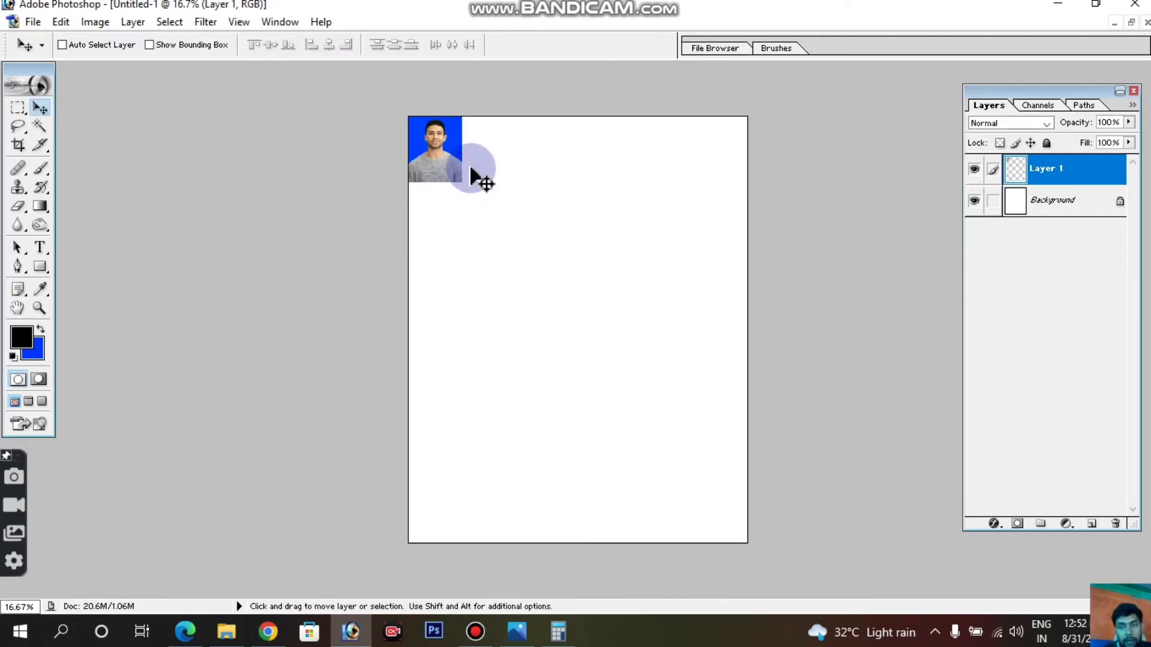
Step: Duplicate the photo and nudge the copy right, beside the first along the top edge
key(ctrl+j)
key(ctrl+t)
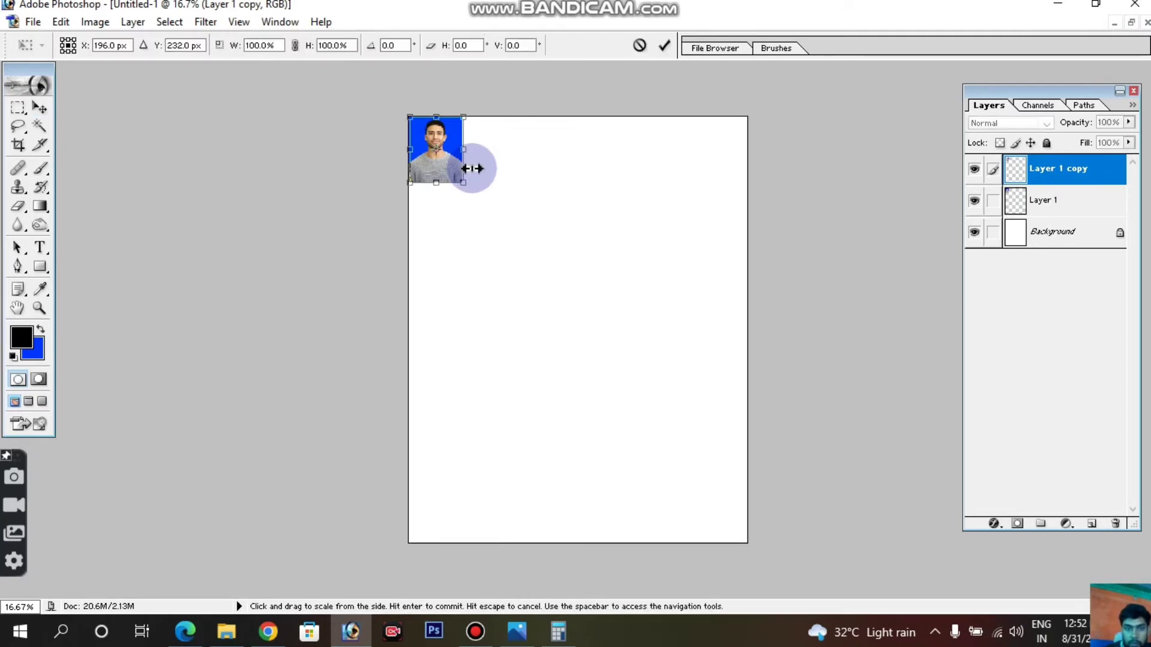
key(shift+Right)
key(shift+Right)
key(shift+Right)
key(shift+Right)
key(shift+Right)
key(shift+Right)
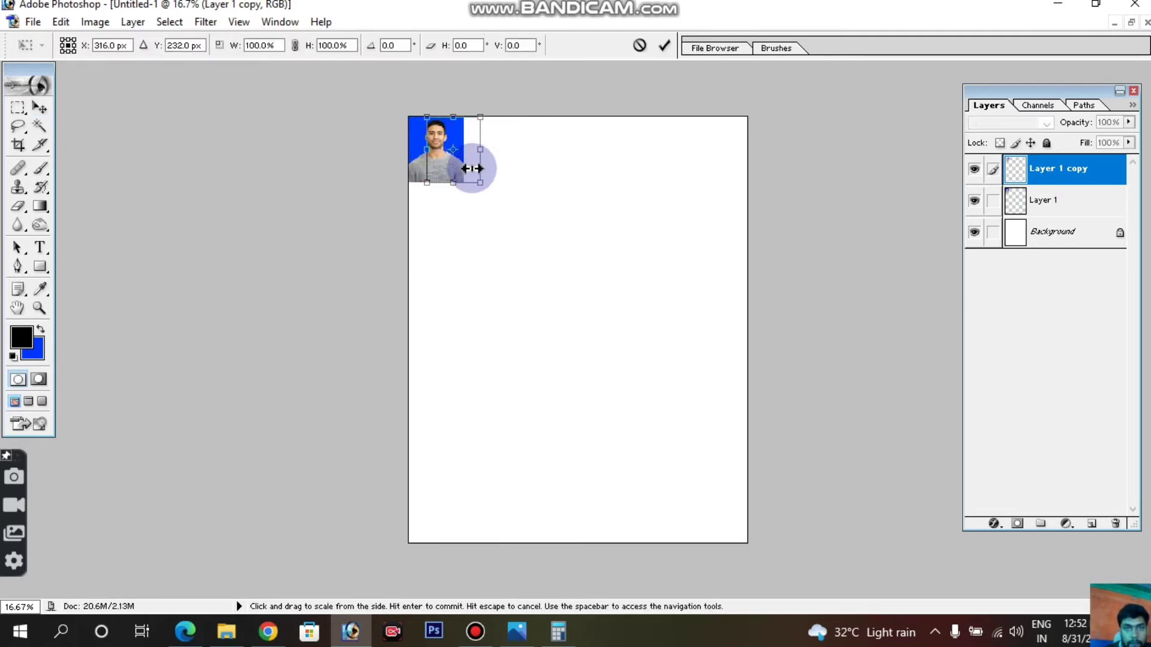
key(shift+Right)
key(shift+Right)
key(shift+Right)
key(shift+Right)
key(shift+Right)
key(shift+Right)
key(shift+Right)
key(shift+Right)
key(shift+Right)
key(shift+Right)
key(shift+Right)
key(shift+Right)
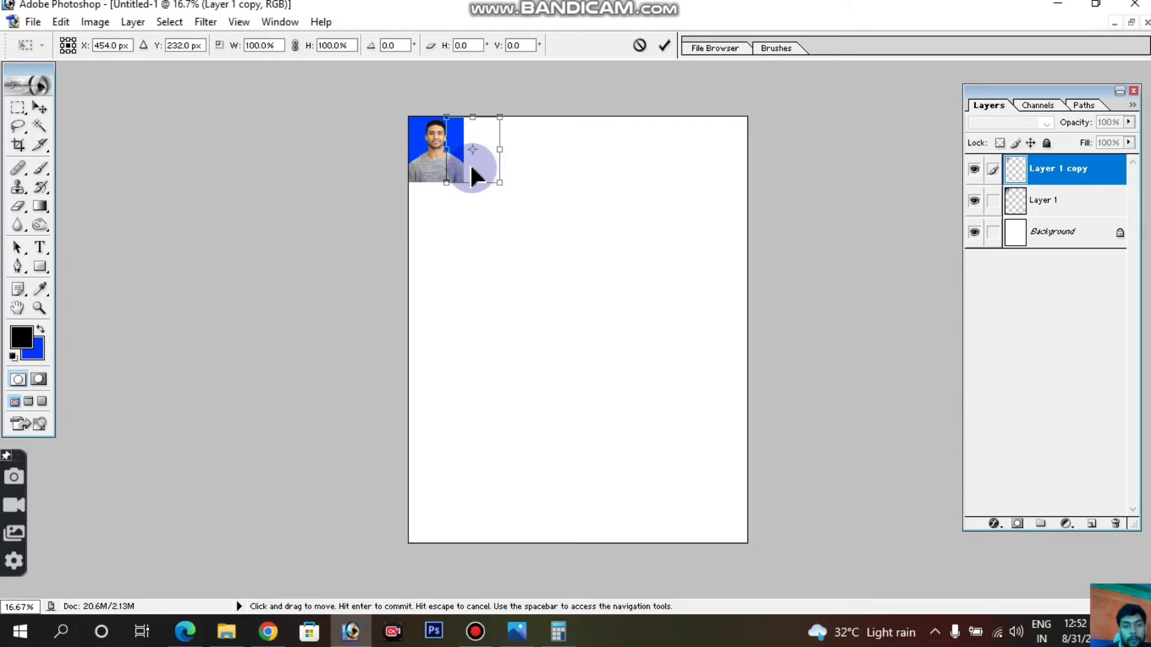
key(shift+Right)
key(shift+Right)
key(shift+Right)
key(shift+Right)
key(shift+Right)
key(shift+Right)
key(shift+Right)
key(shift+Right)
key(shift+Right)
key(shift+Right)
key(shift+Right)
key(shift+Right)
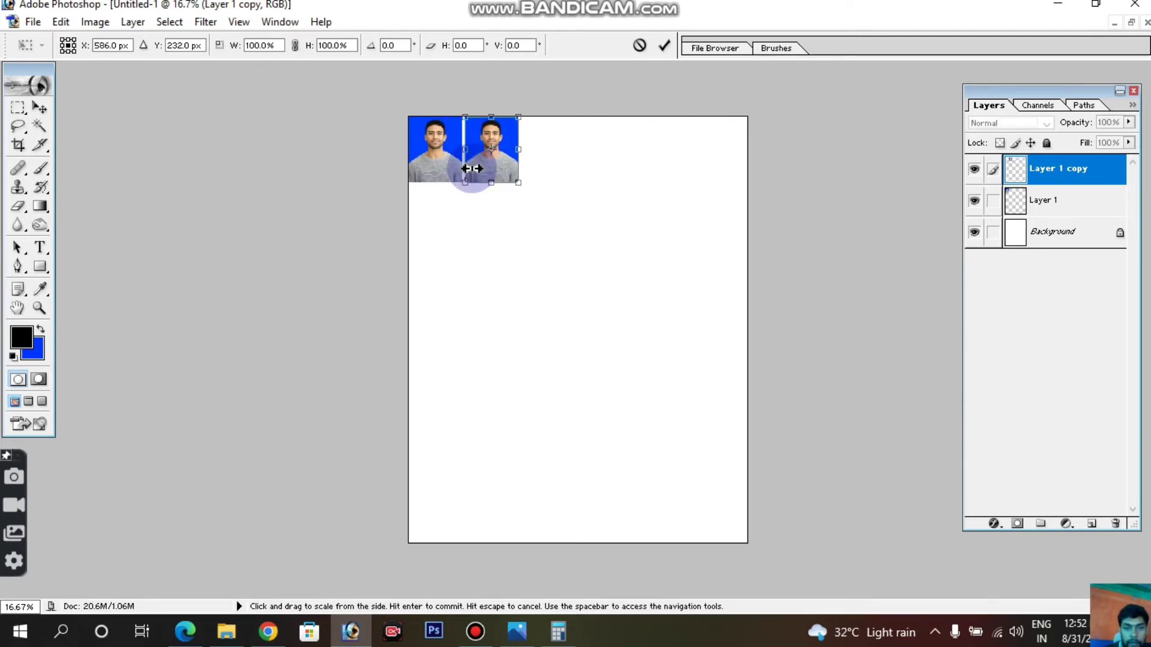
key(Return)
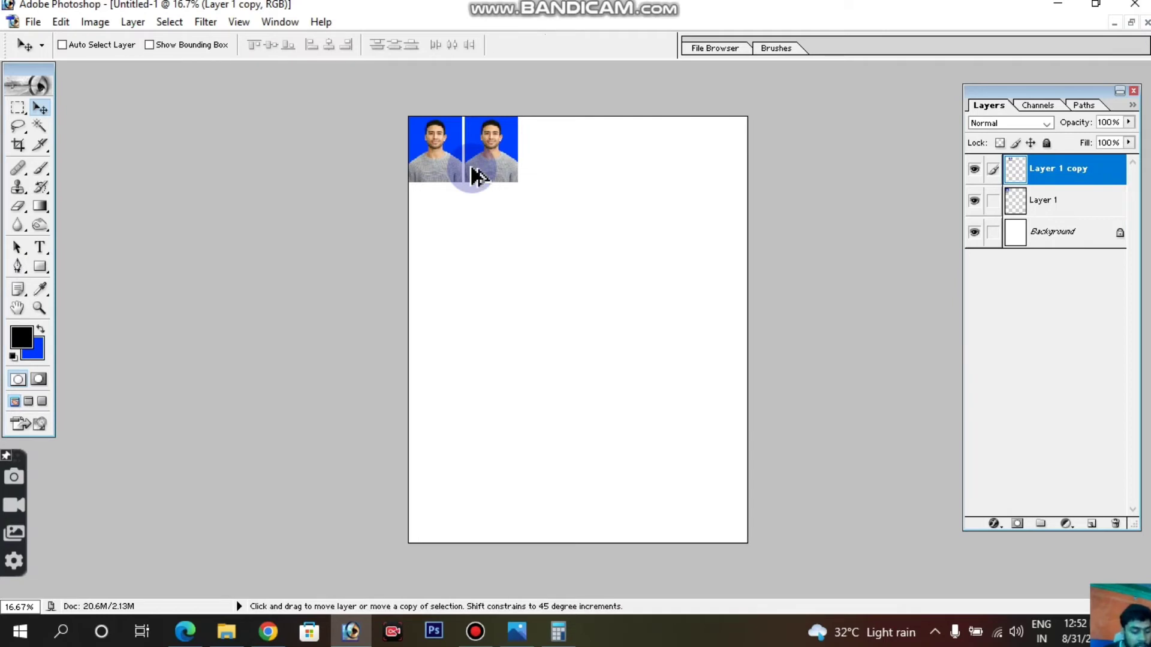
Step: Repeat the photo copy to make six across the top row, then link and merge them into one layer
key(ctrl+alt+shift+t)
key(ctrl+alt+shift+t)
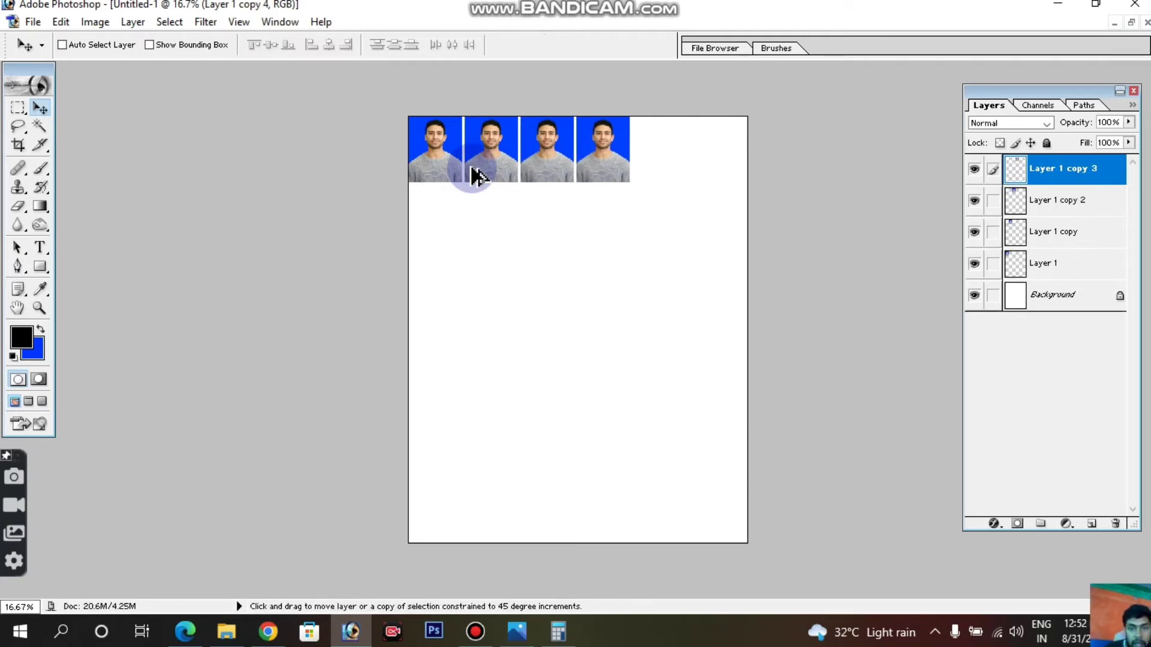
key(ctrl+alt+shift+t)
key(ctrl+alt+shift+t)
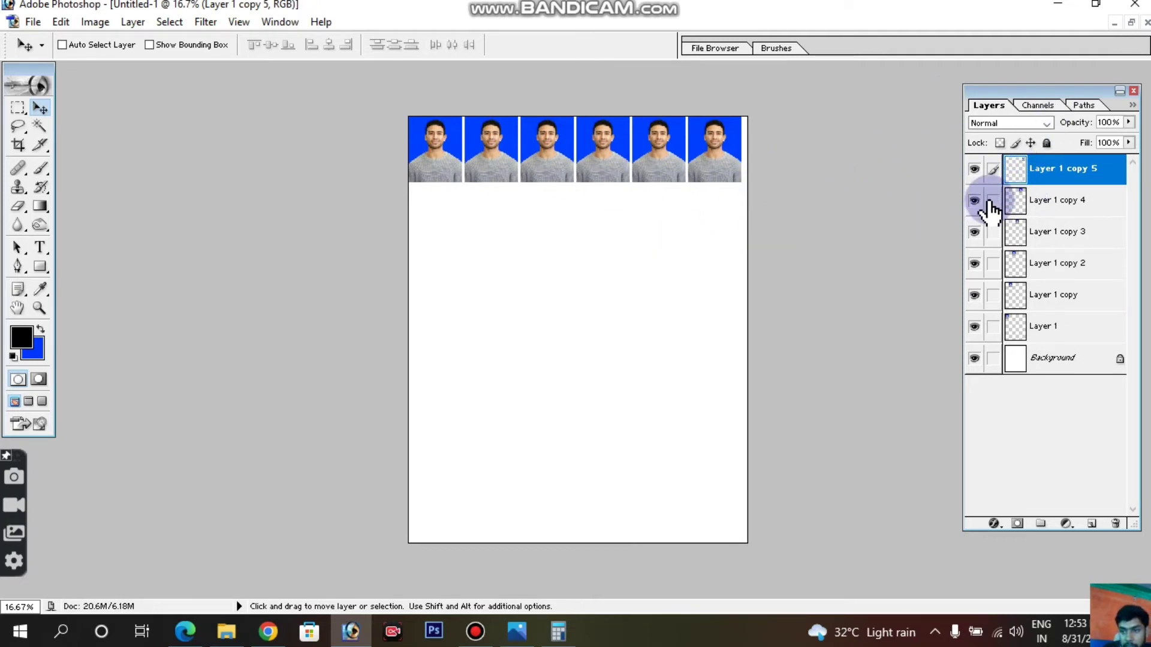
drag(993, 201, 994, 326)
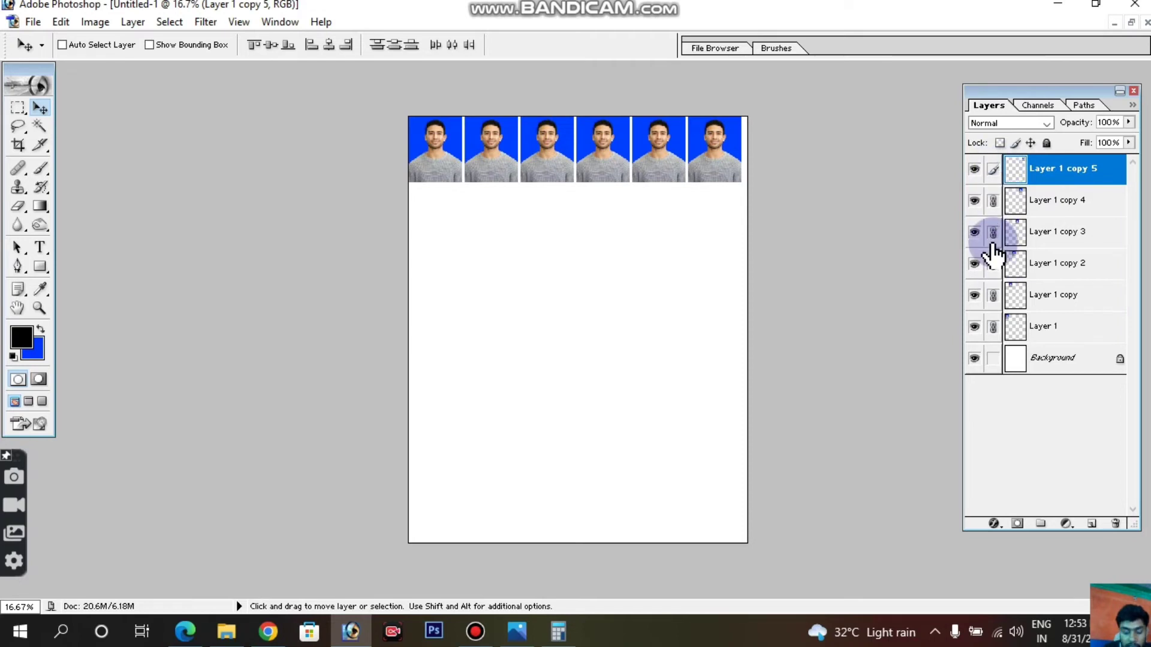
key(ctrl+e)
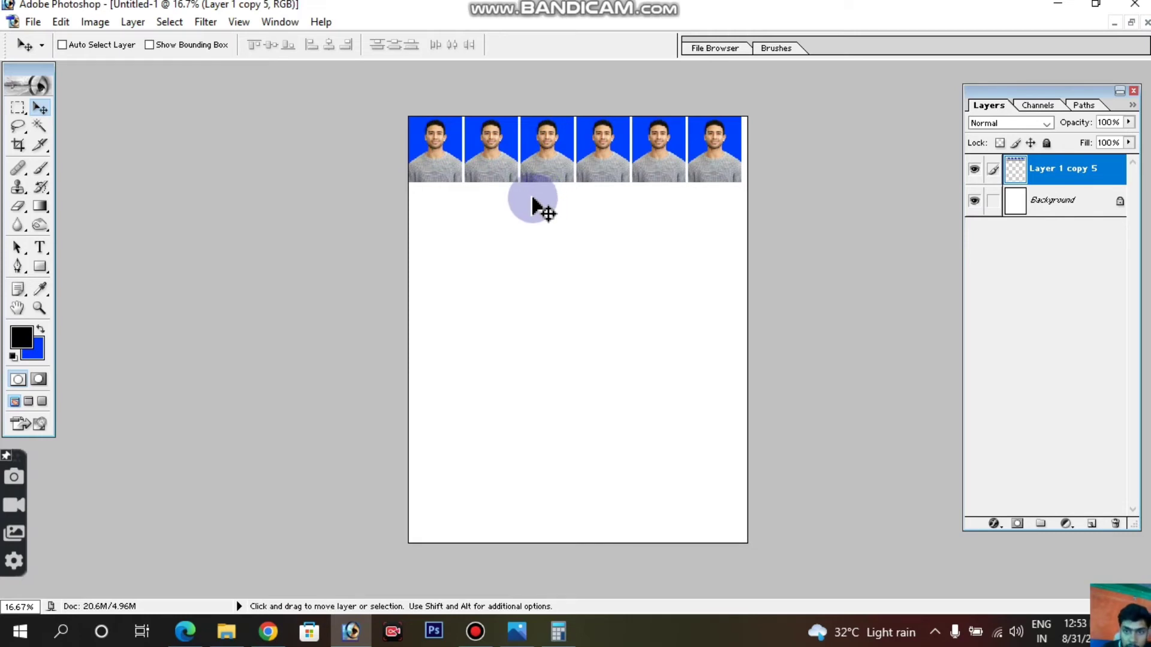
Step: Nudge the merged photo row right and down, then outline it with a 5 px black stroke
key(shift+Right)
key(shift+Right)
key(shift+Right)
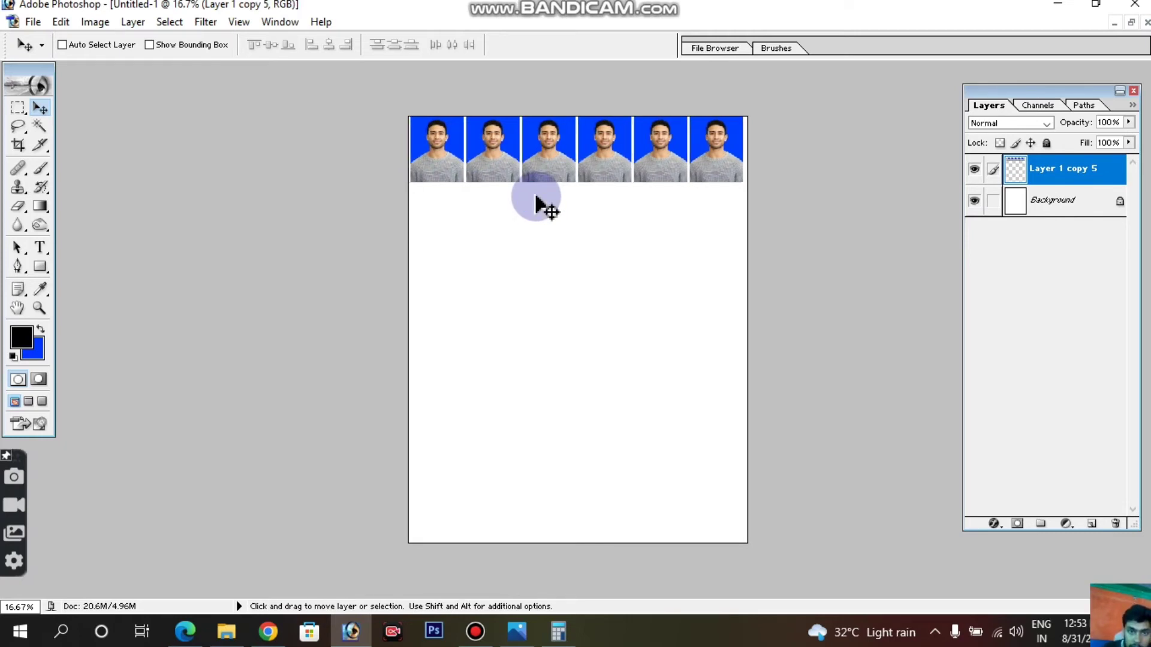
key(shift+Down)
key(shift+Down)
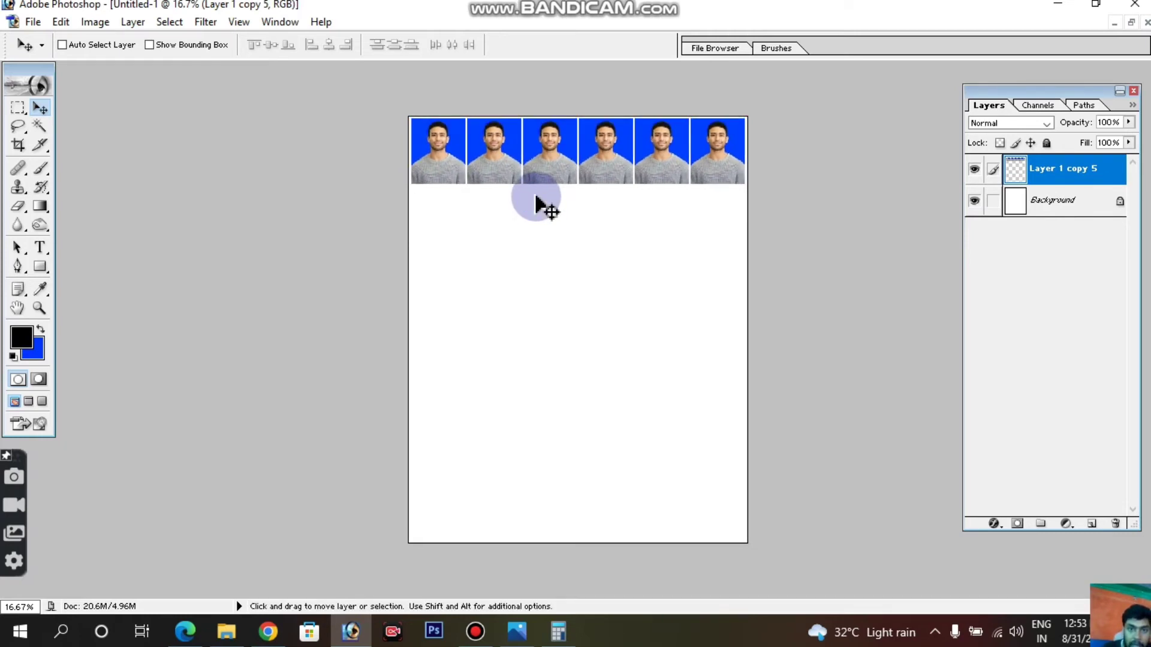
click(60, 22)
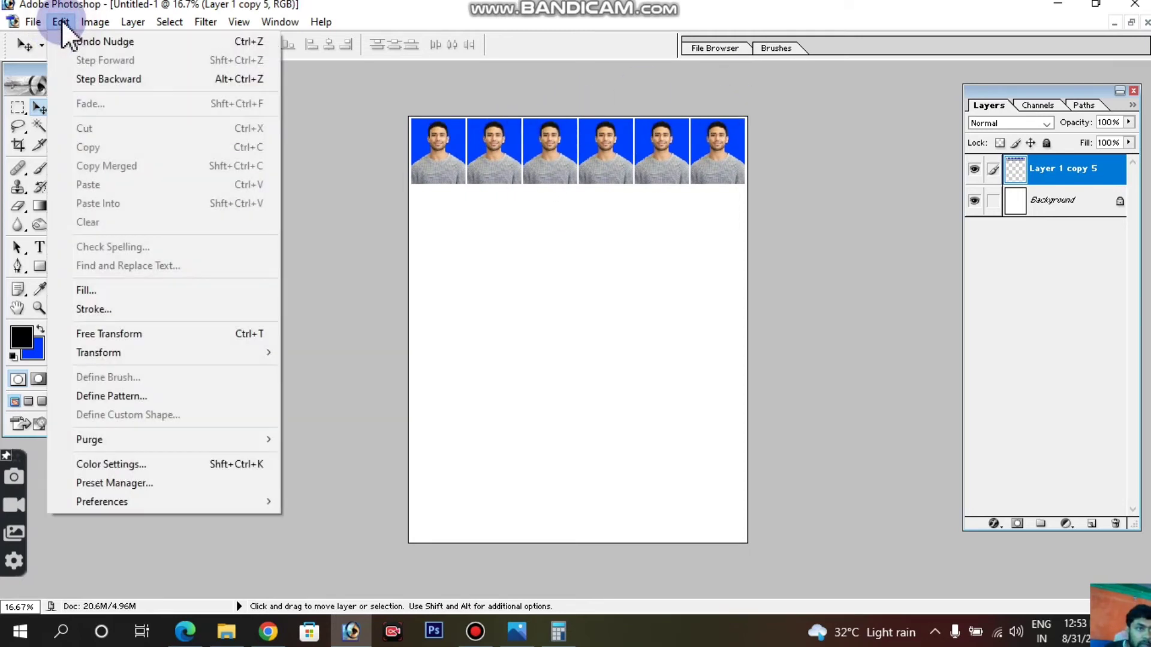
click(90, 308)
click(523, 236)
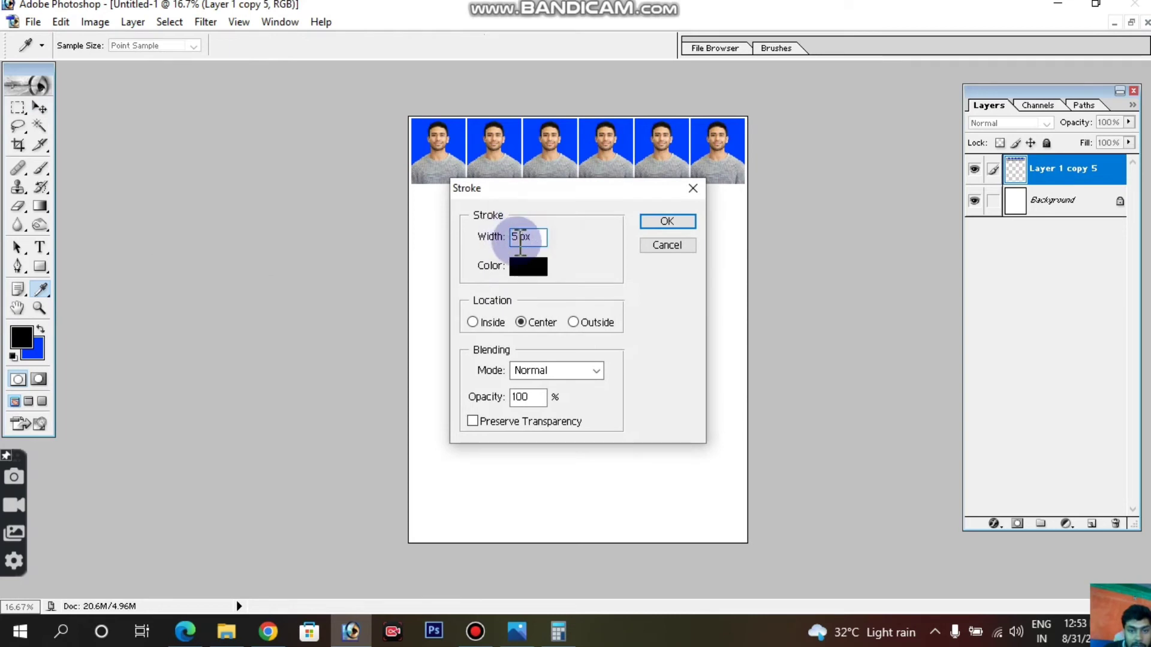
click(521, 268)
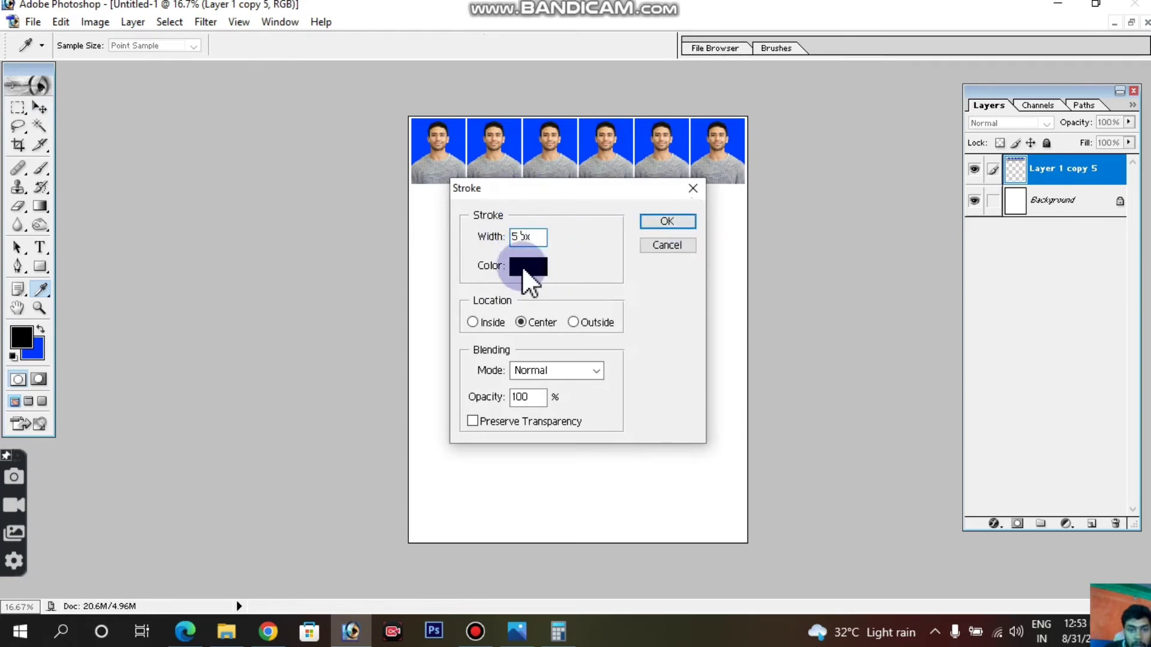
click(668, 223)
key(v)
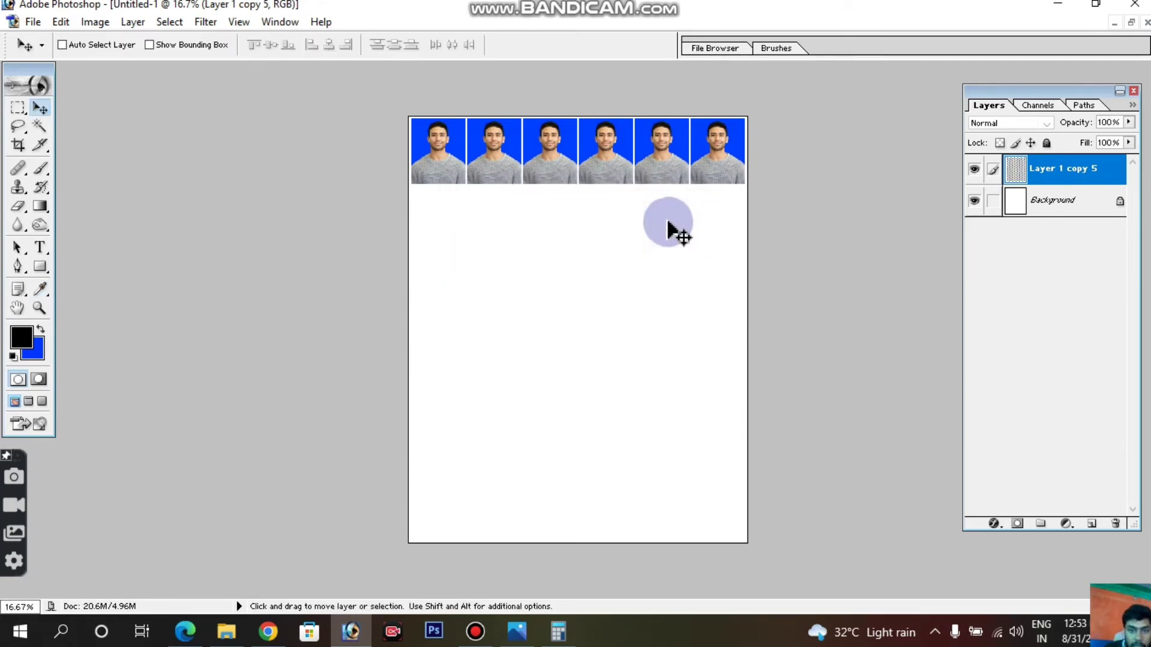
key(ctrl+plus)
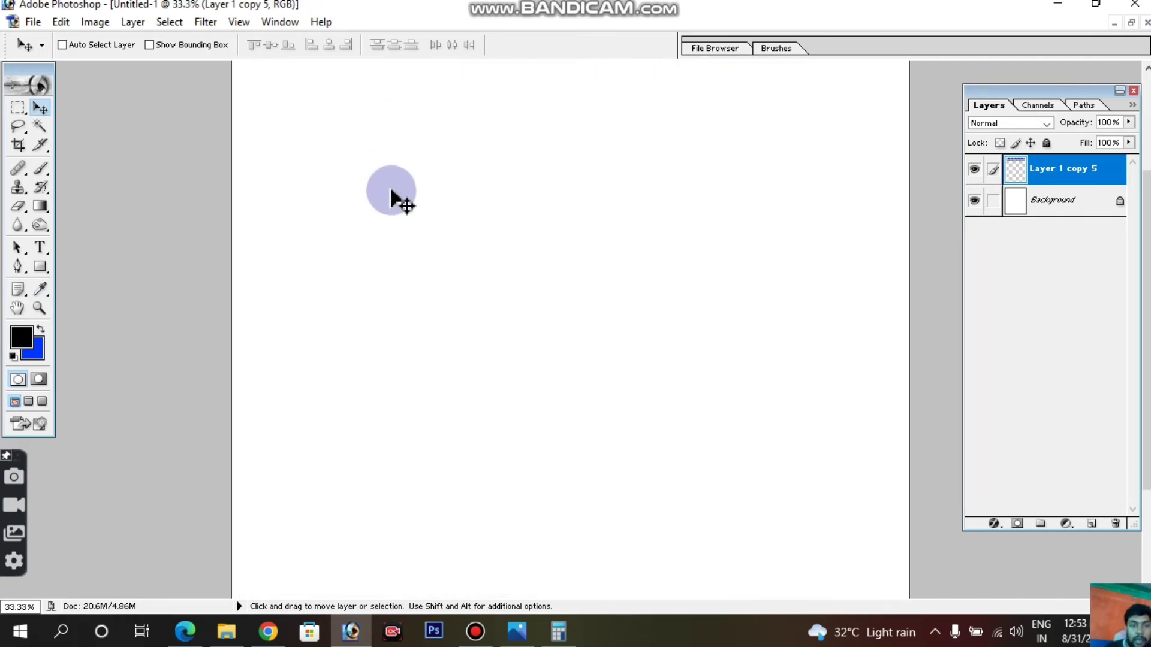
Step: Duplicate the merged row of six photos onto a new layer
scroll(390, 192, up, 3)
scroll(406, 201, up, 1)
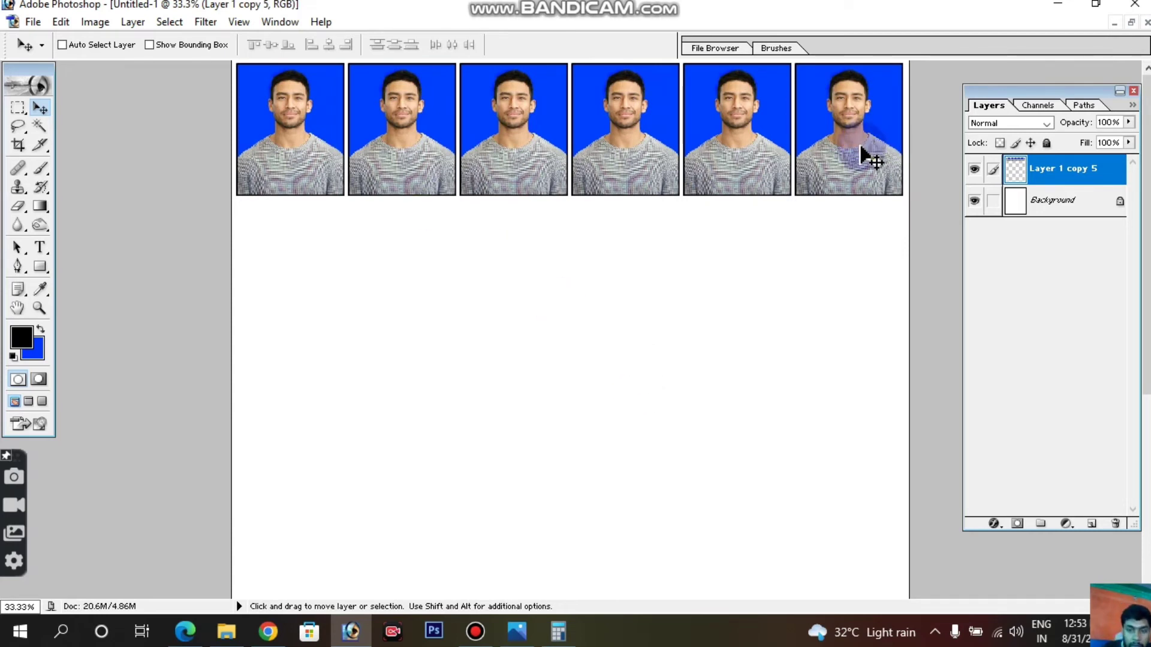
key(ctrl+j)
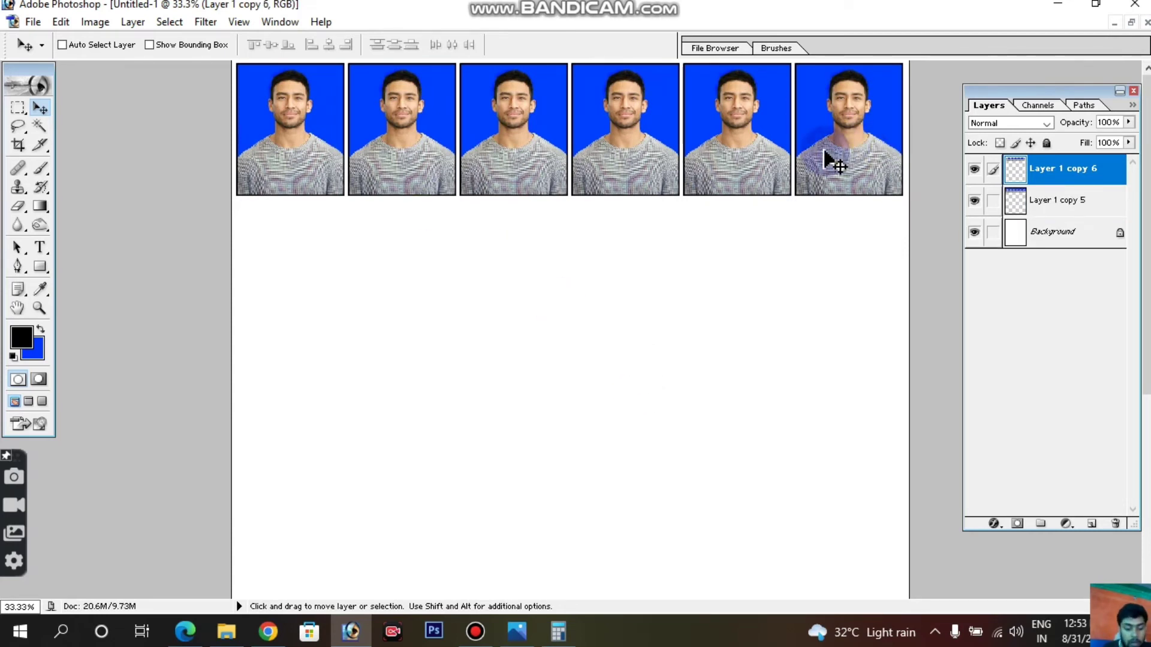
Step: Move the copied row down with Free Transform until it sits just beneath the first row
key(ctrl+t)
key(Down)
key(Down)
key(Down)
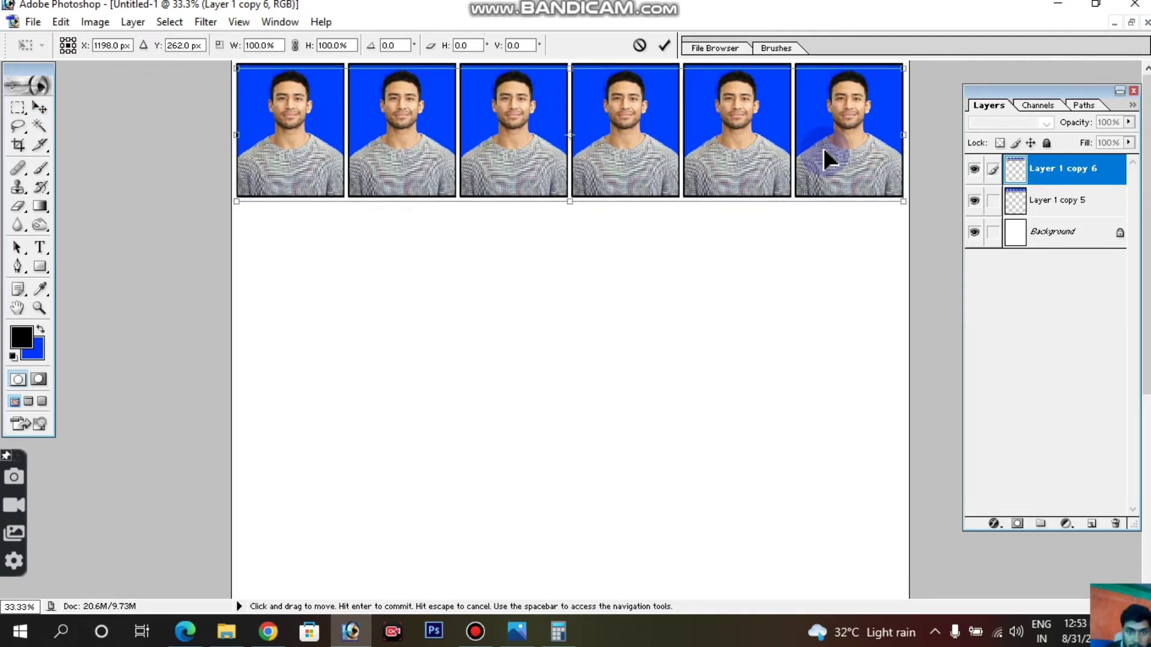
key(Down)
key(Down)
key(Down)
key(Down)
key(Down)
key(Down)
key(Down)
key(Down)
key(Down)
key(Down)
key(Down)
key(Down)
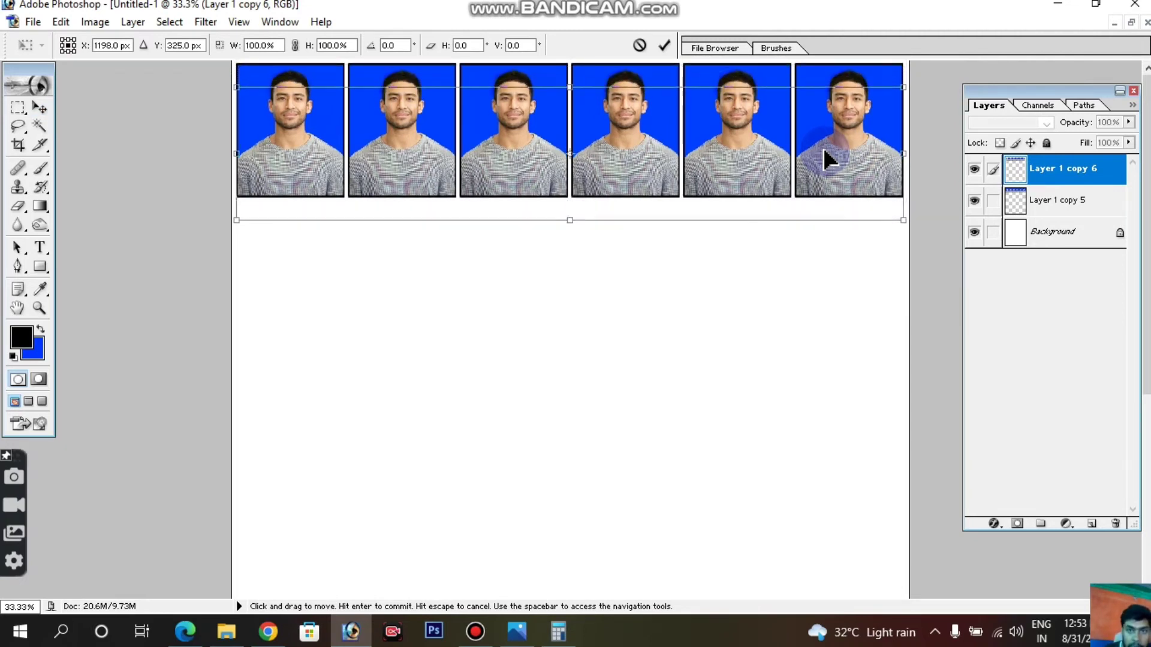
key(Down)
key(Down)
key(Down)
key(Down)
key(Down)
key(Down)
key(Down)
key(Down)
key(Down)
key(Down)
key(Down)
key(Down)
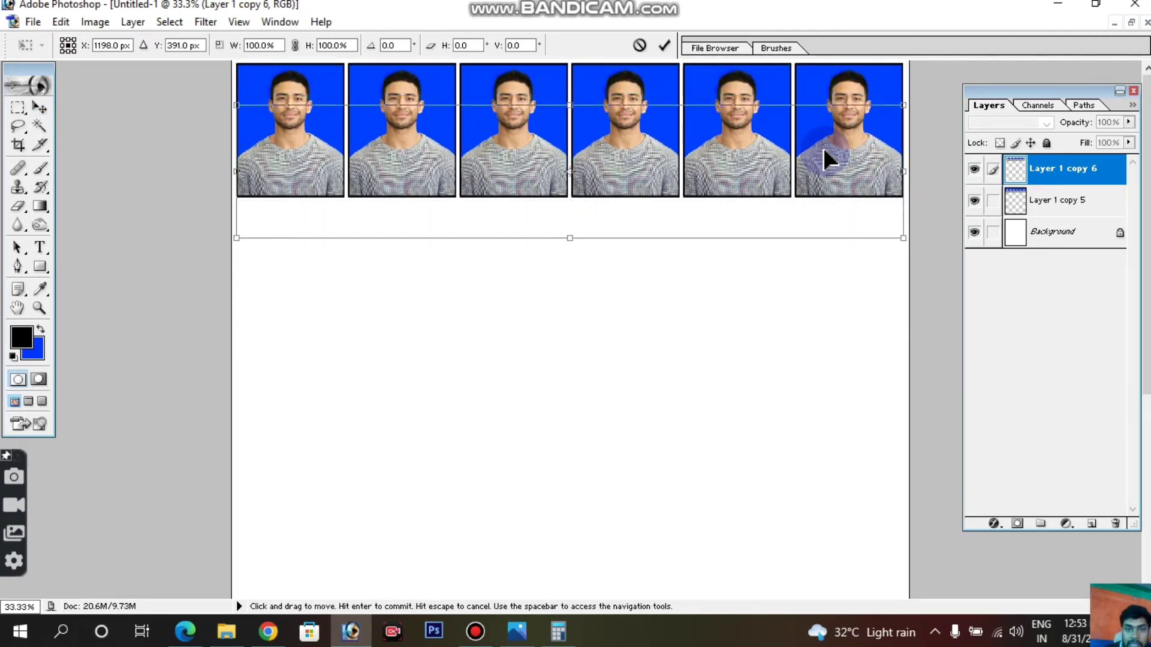
key(Down)
key(Down)
key(Down)
key(Down)
key(Down)
key(Down)
key(Down)
key(Down)
key(Down)
key(Down)
key(Down)
key(Down)
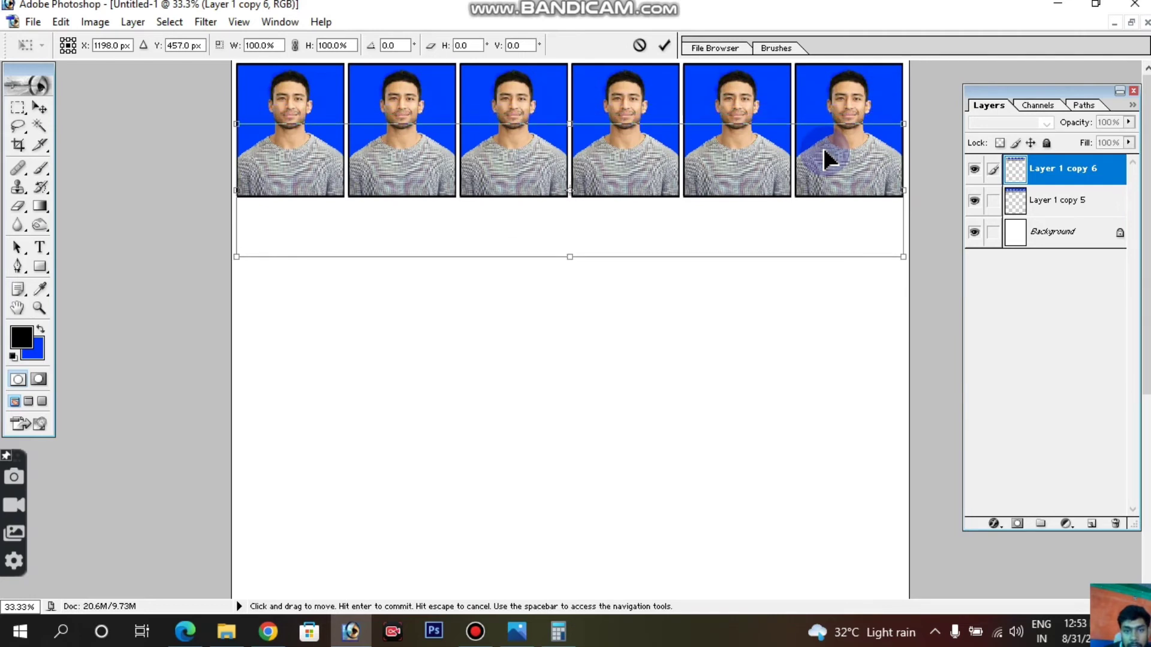
key(Down)
key(Down)
key(Down)
key(Down)
key(Down)
key(Down)
key(Down)
key(Down)
key(Down)
key(Down)
key(Down)
key(Down)
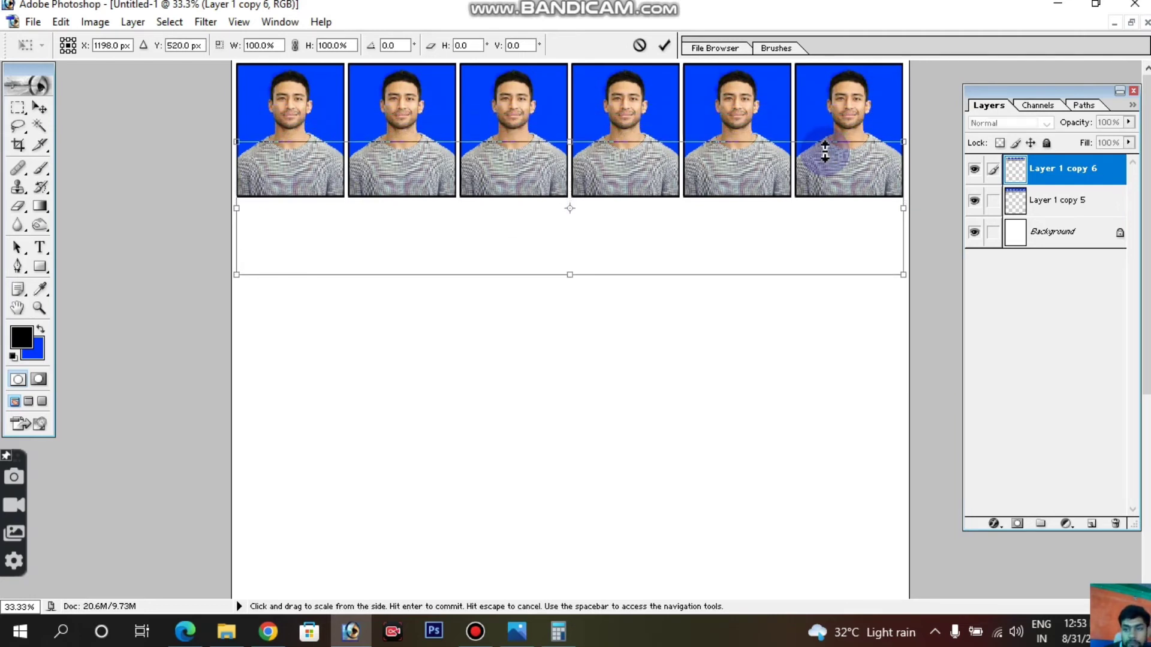
key(Down)
key(Down)
key(Down)
key(Down)
key(Down)
key(Down)
key(Down)
key(Down)
key(Down)
key(Down)
key(Down)
key(Down)
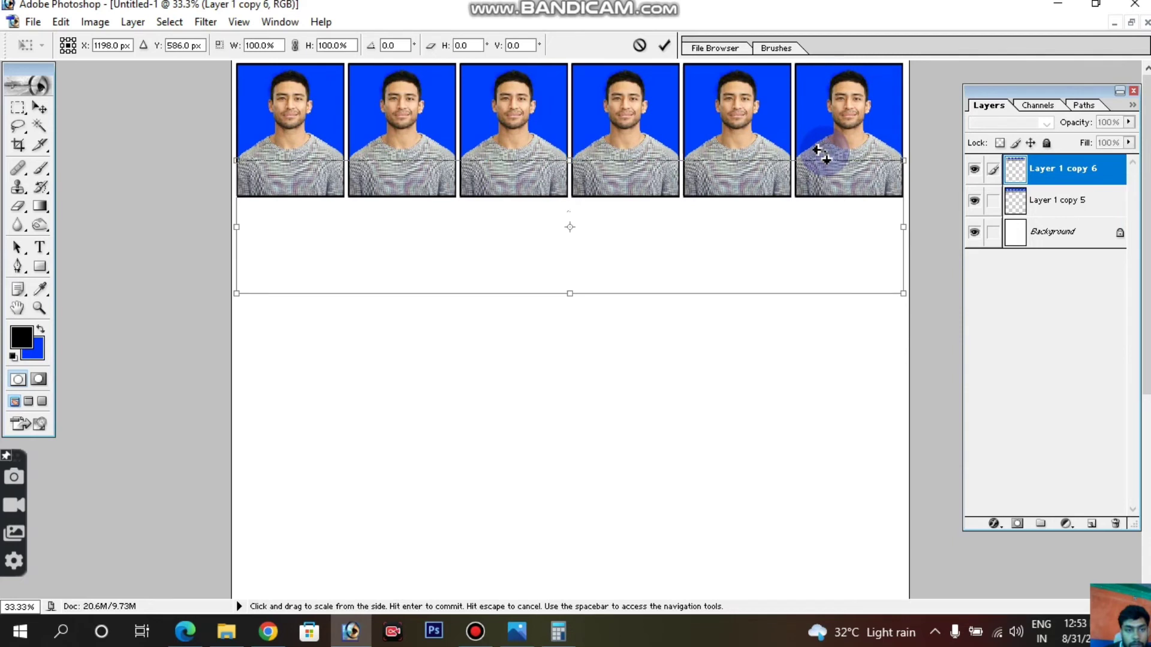
key(Down)
key(Down)
key(Down)
key(Down)
key(Down)
key(Down)
key(Down)
key(Down)
key(Down)
key(Down)
key(Down)
key(Down)
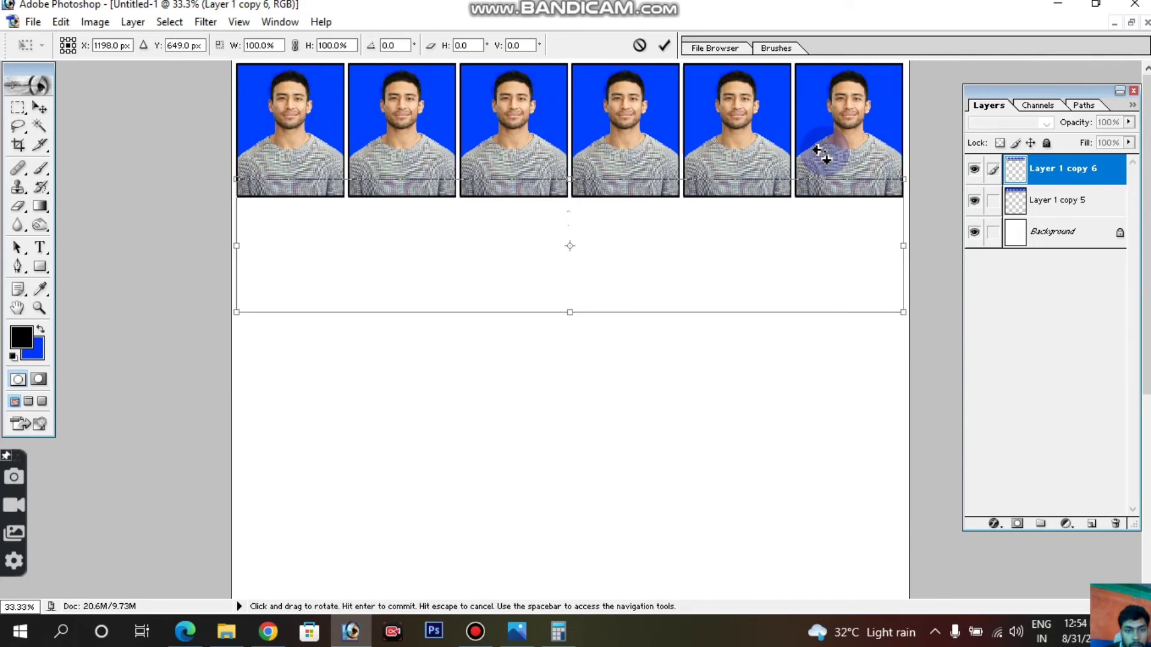
key(Down)
key(Down)
key(Down)
key(Down)
key(Down)
key(Down)
key(Down)
key(Down)
key(Down)
key(Down)
key(Down)
key(Down)
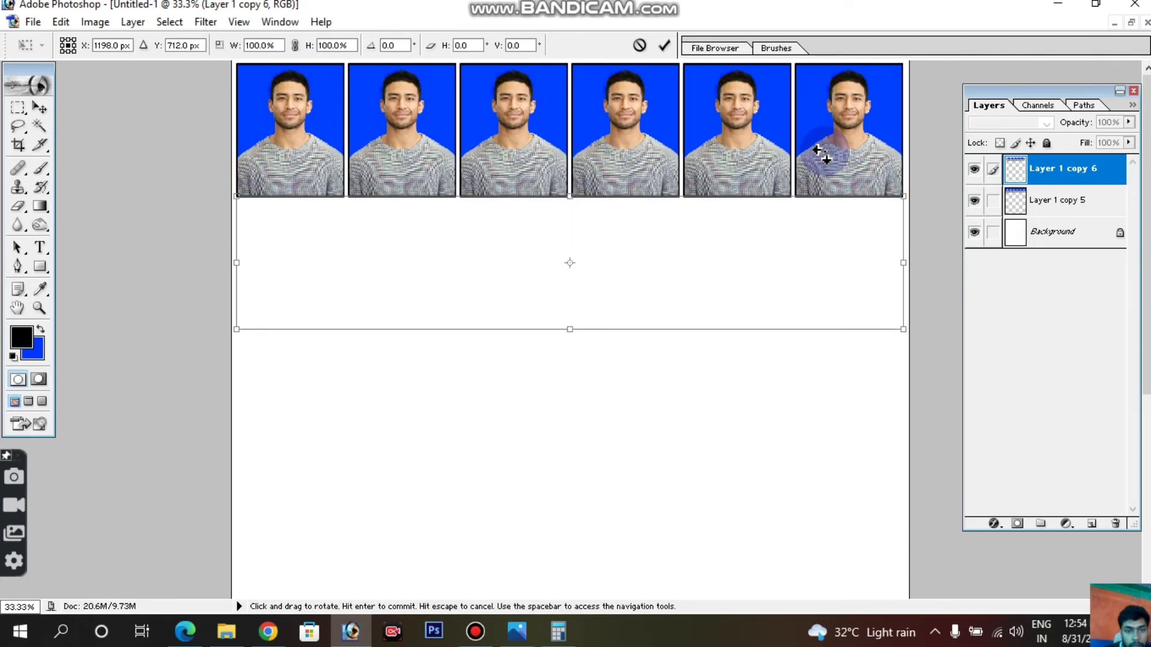
key(Down)
key(Down)
key(Down)
key(Down)
key(Down)
key(Down)
key(Down)
key(Down)
key(Down)
key(Down)
key(Down)
key(Down)
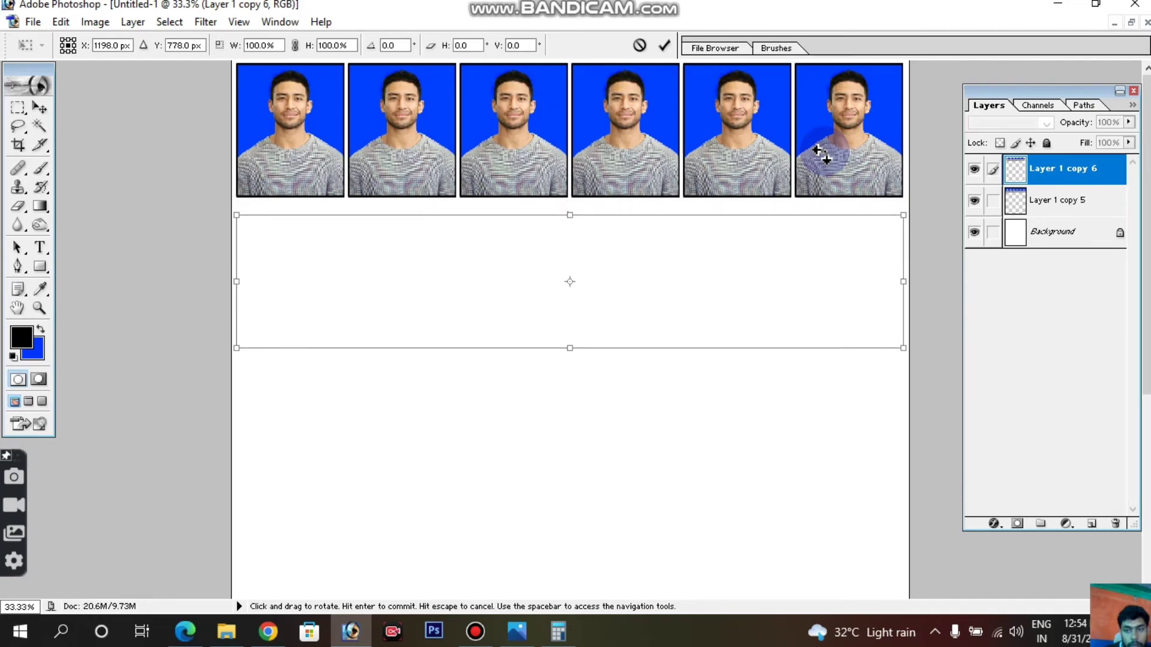
key(Up)
key(Up)
key(Up)
key(Up)
key(Up)
key(Up)
key(Up)
key(Up)
key(Up)
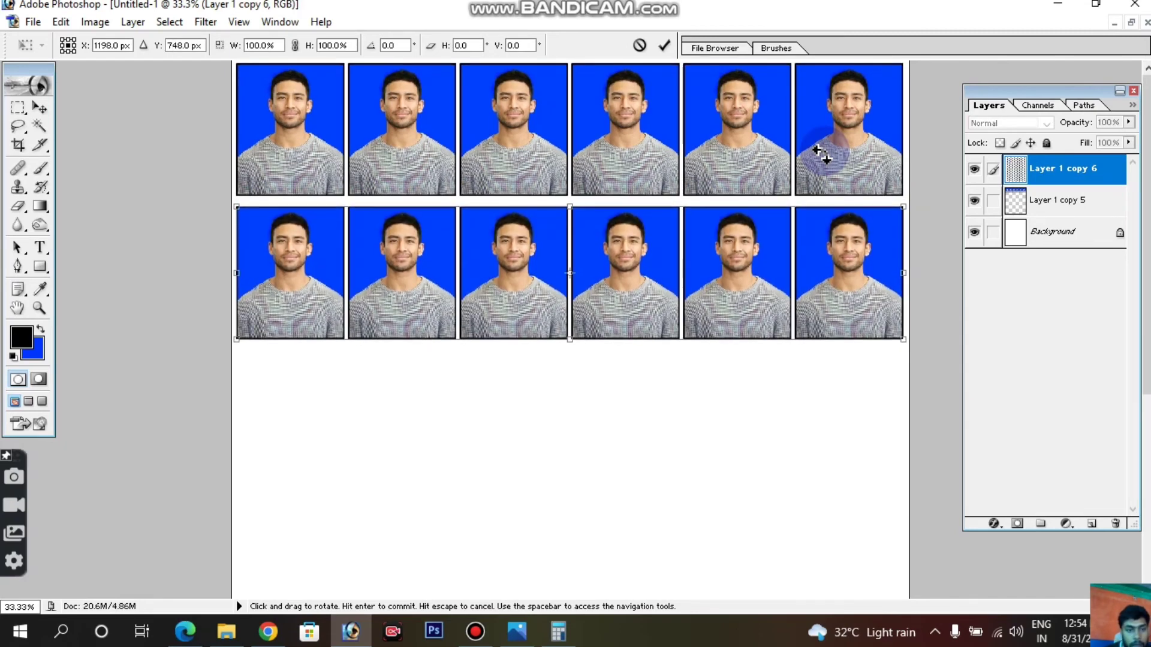
key(Up)
key(Up)
key(Up)
key(Up)
key(Up)
key(Up)
key(Up)
key(Up)
key(Up)
key(Up)
key(Up)
key(Up)
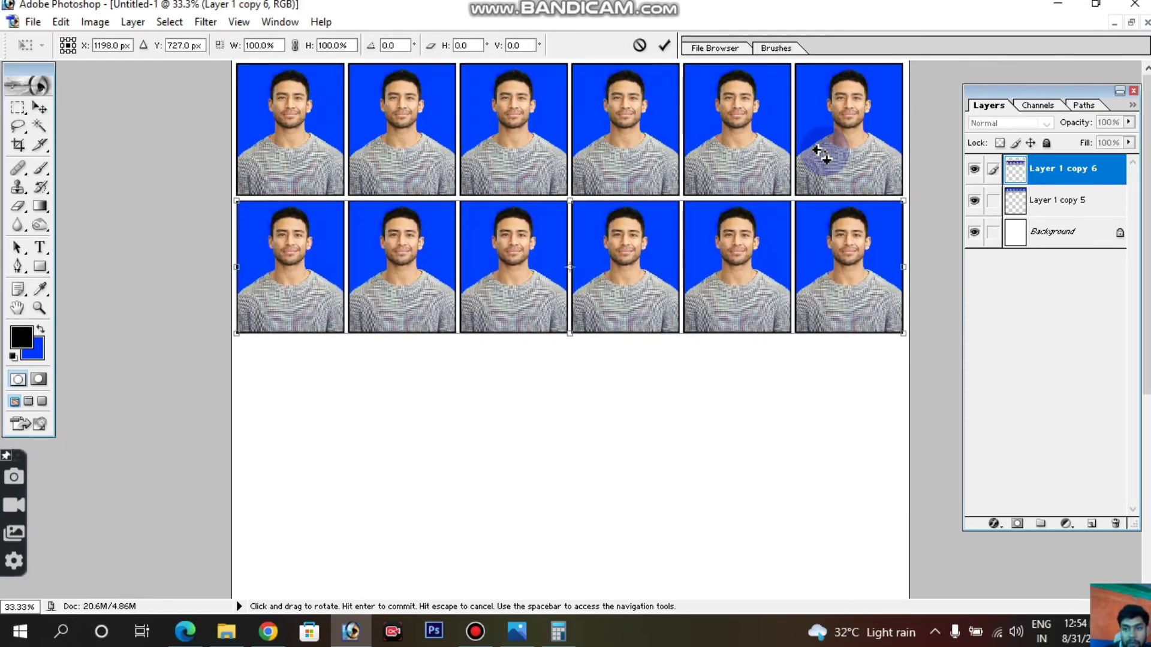
key(Return)
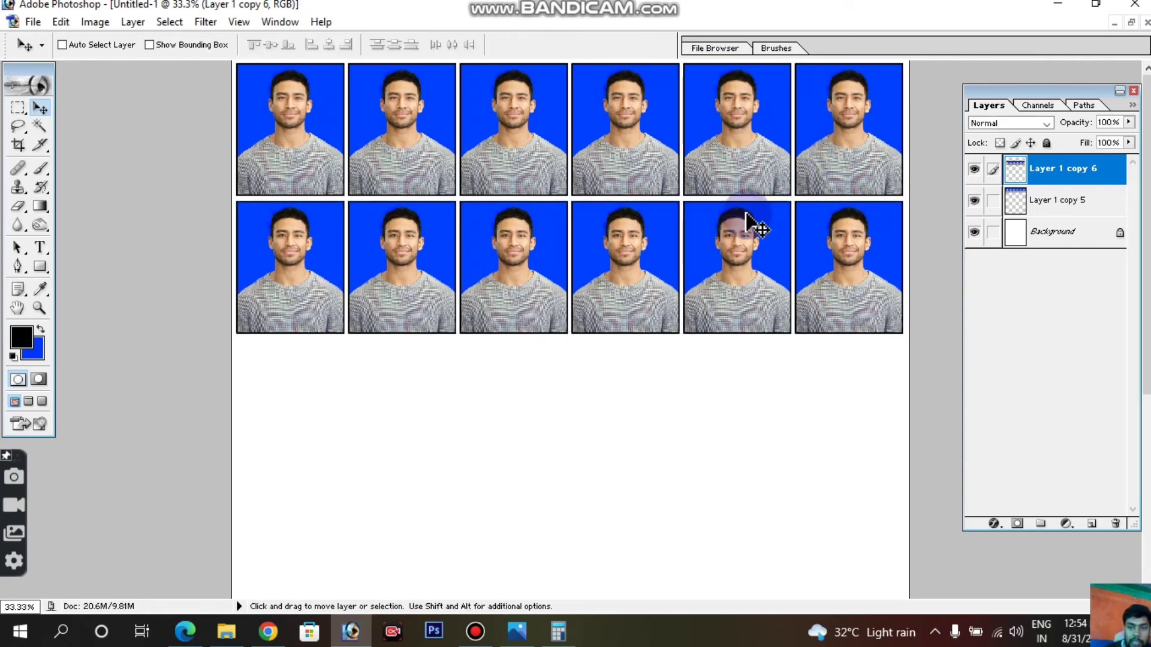
Step: In Print with Preview, turn off Center Image, clear the Top offset, and continue to Print
key(ctrl+alt+p)
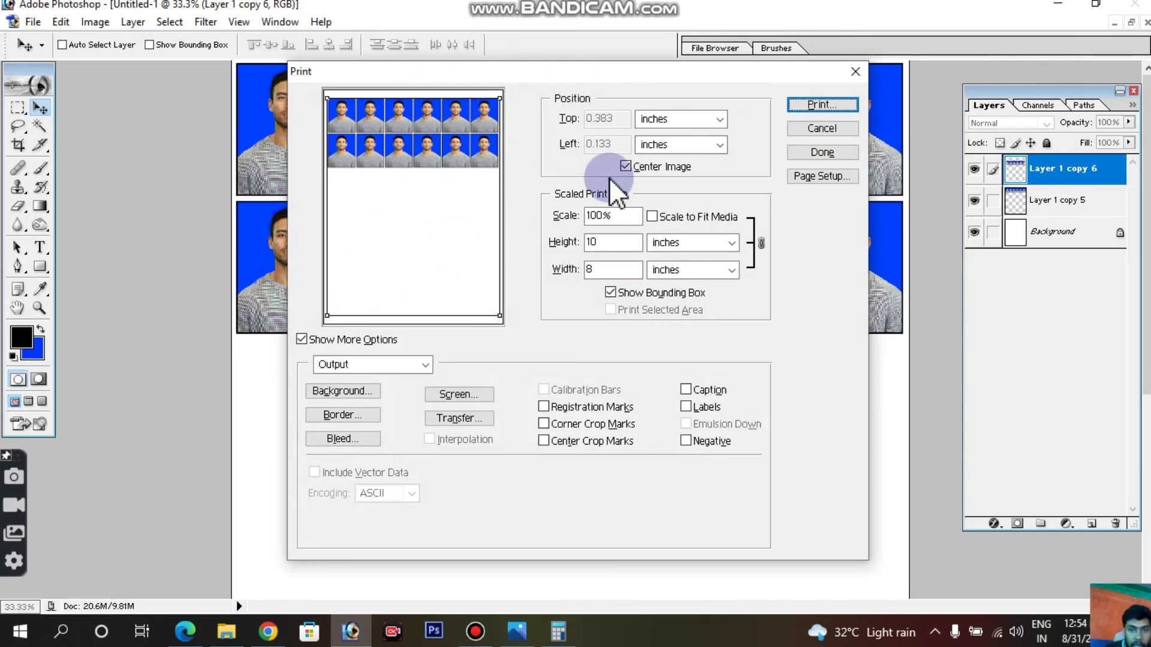
click(653, 168)
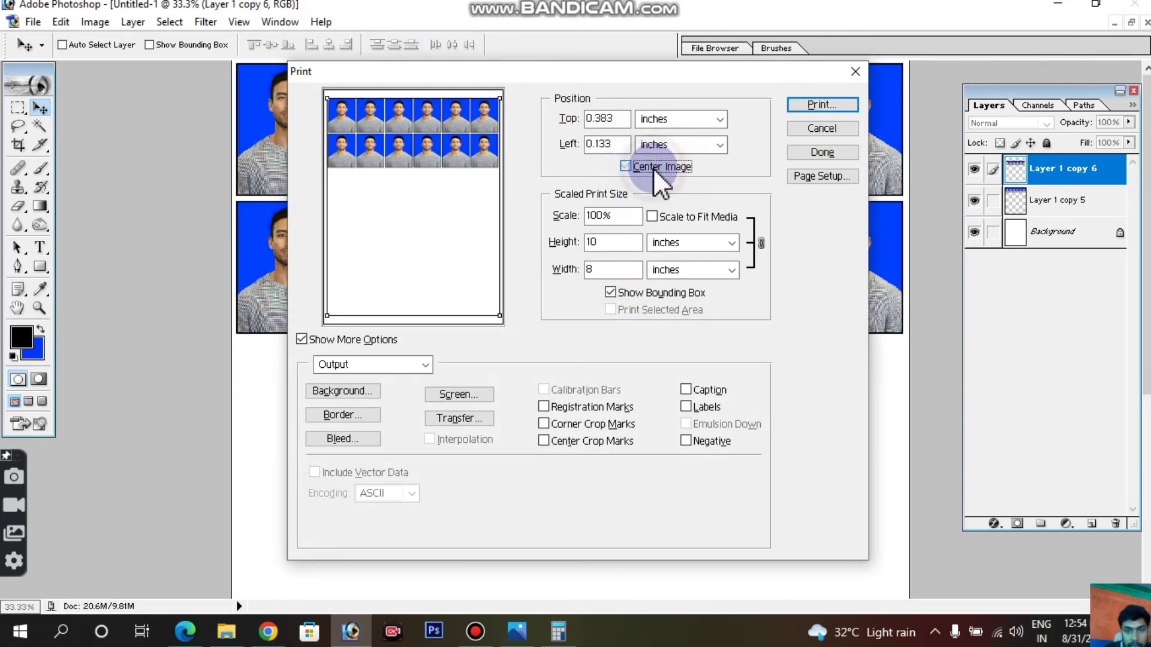
drag(629, 118, 564, 118)
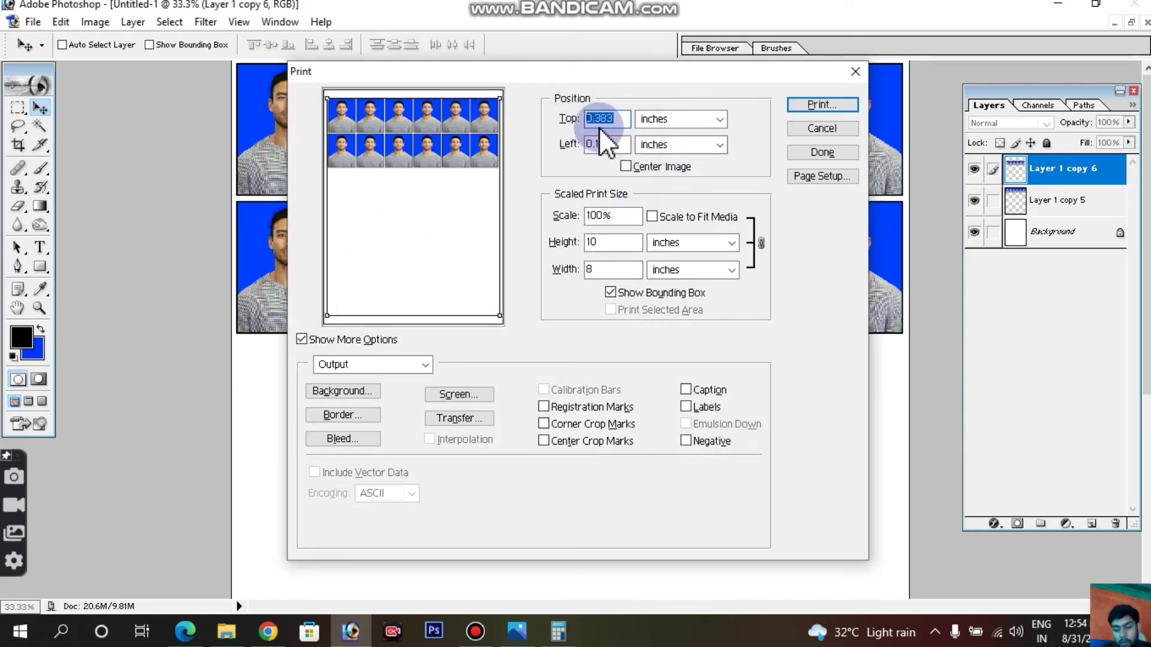
key(BackSpace)
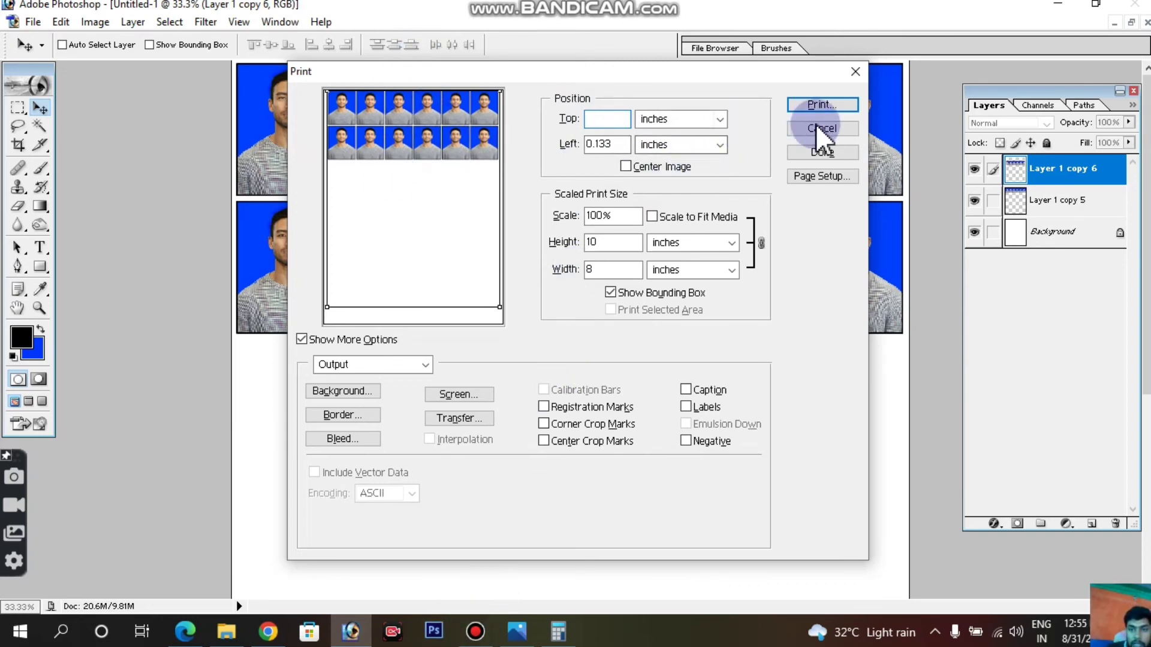
click(822, 106)
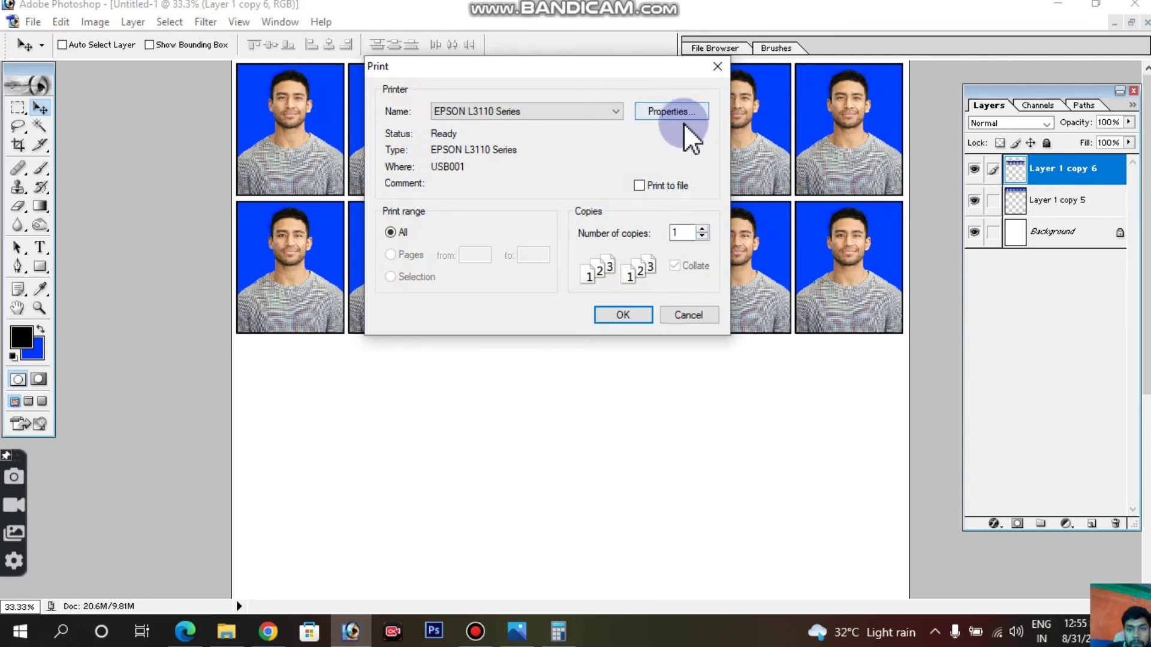
Step: Set the EPSON L3110 paper type to Photo Paper Glossy and print the sheet
click(670, 112)
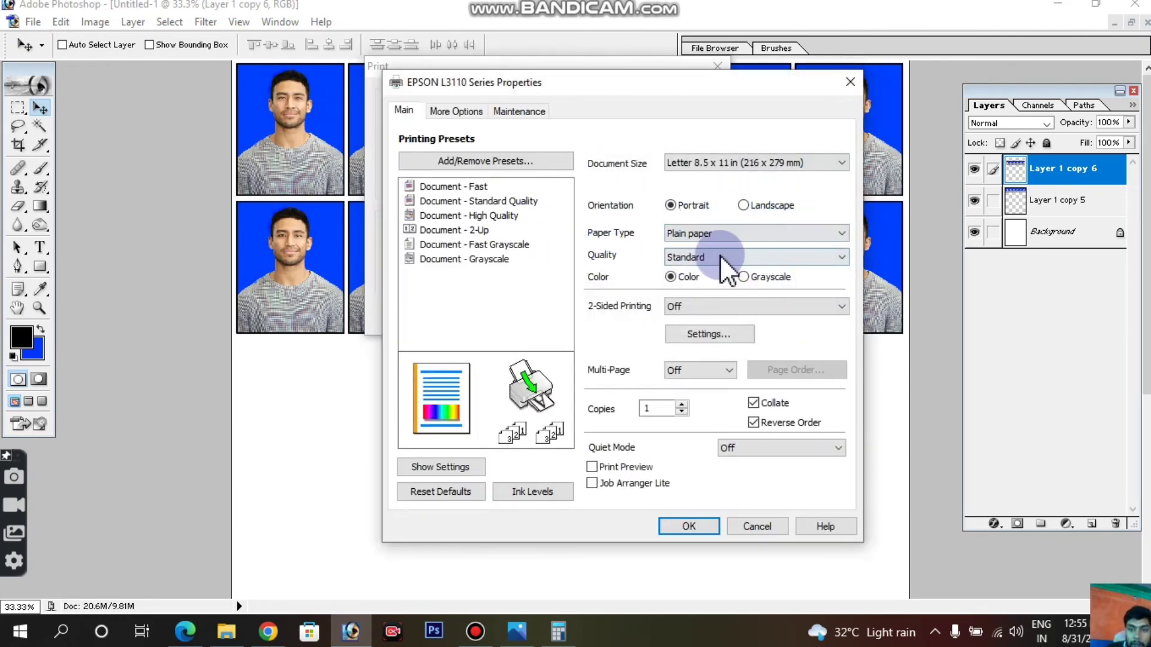
click(688, 235)
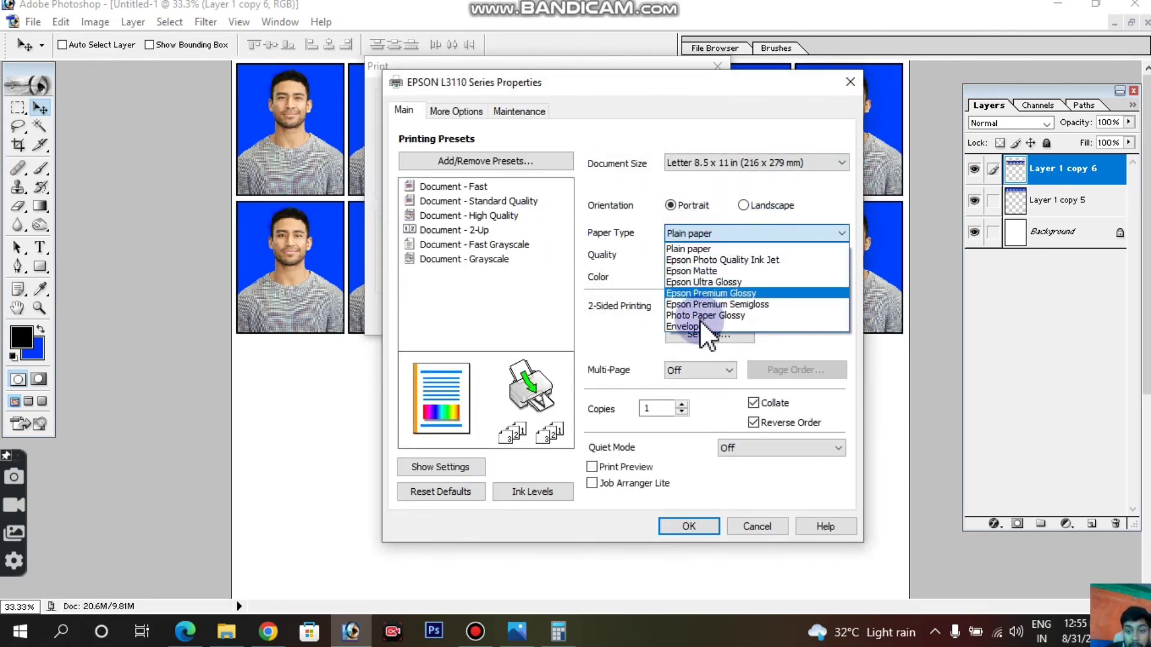
click(737, 316)
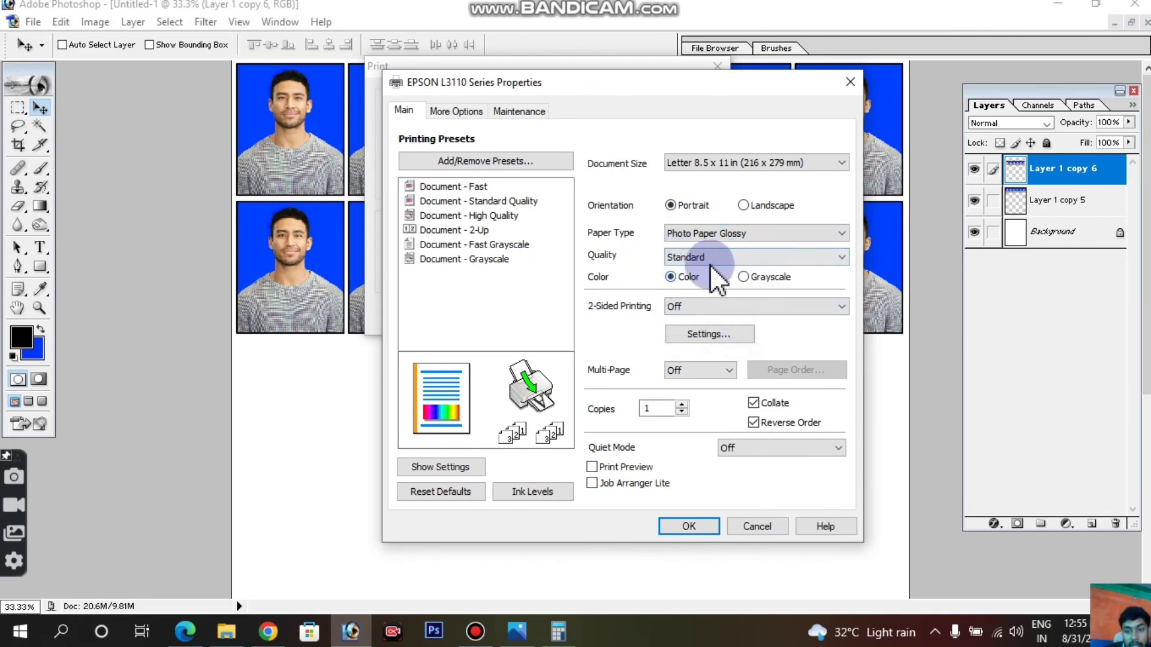
click(690, 525)
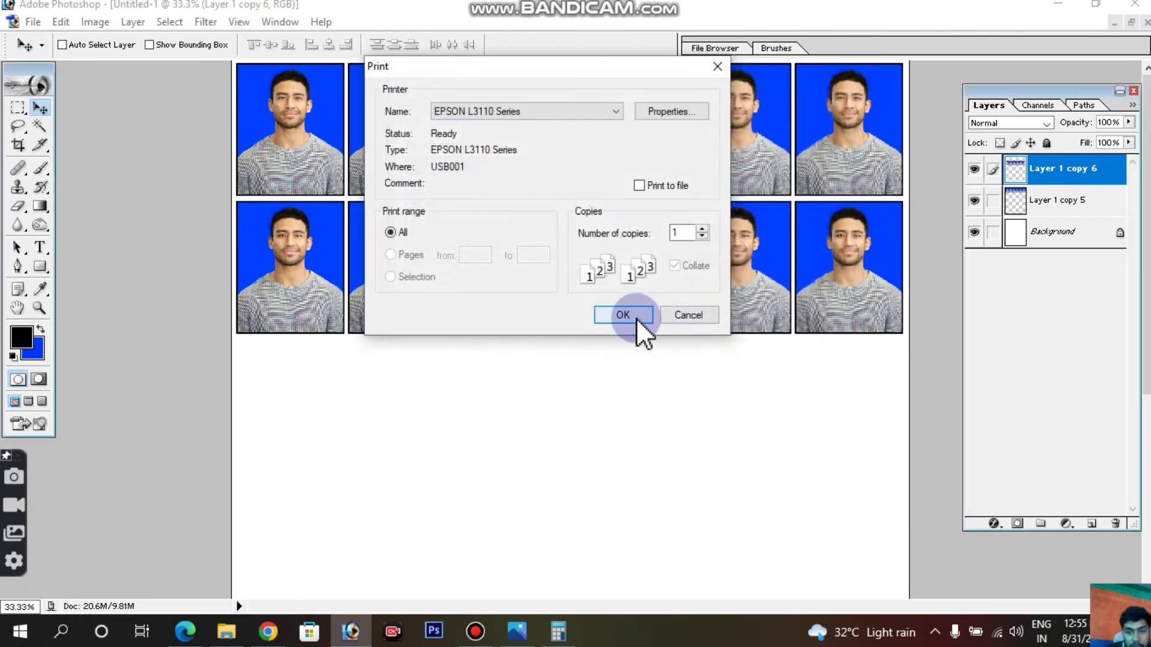
click(681, 319)
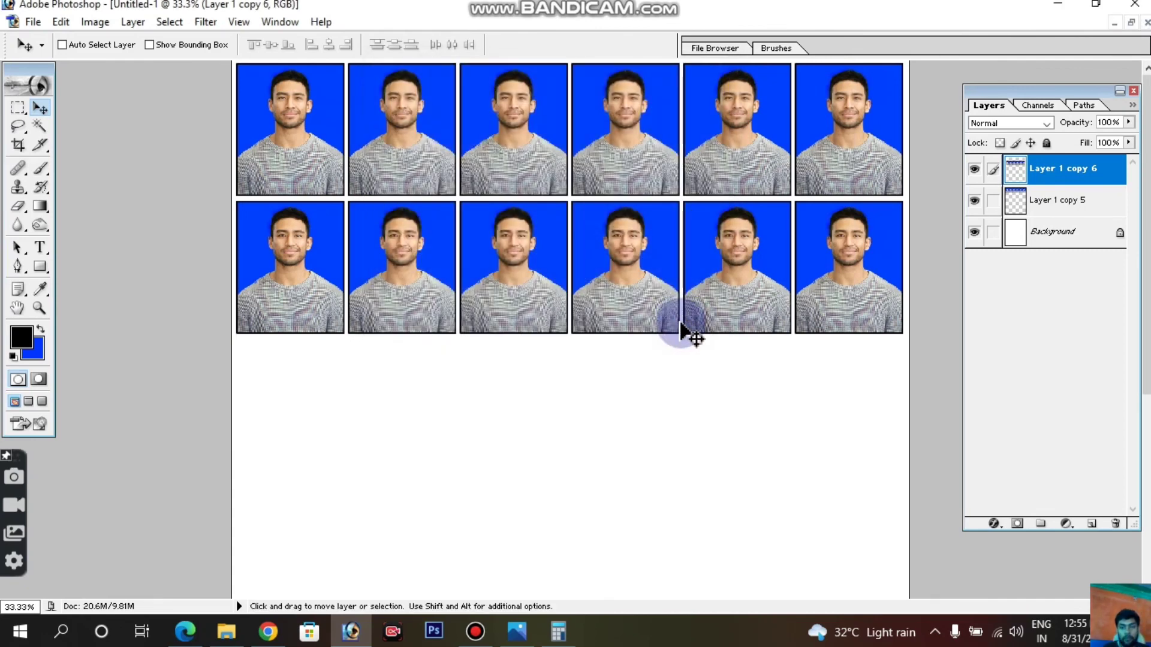